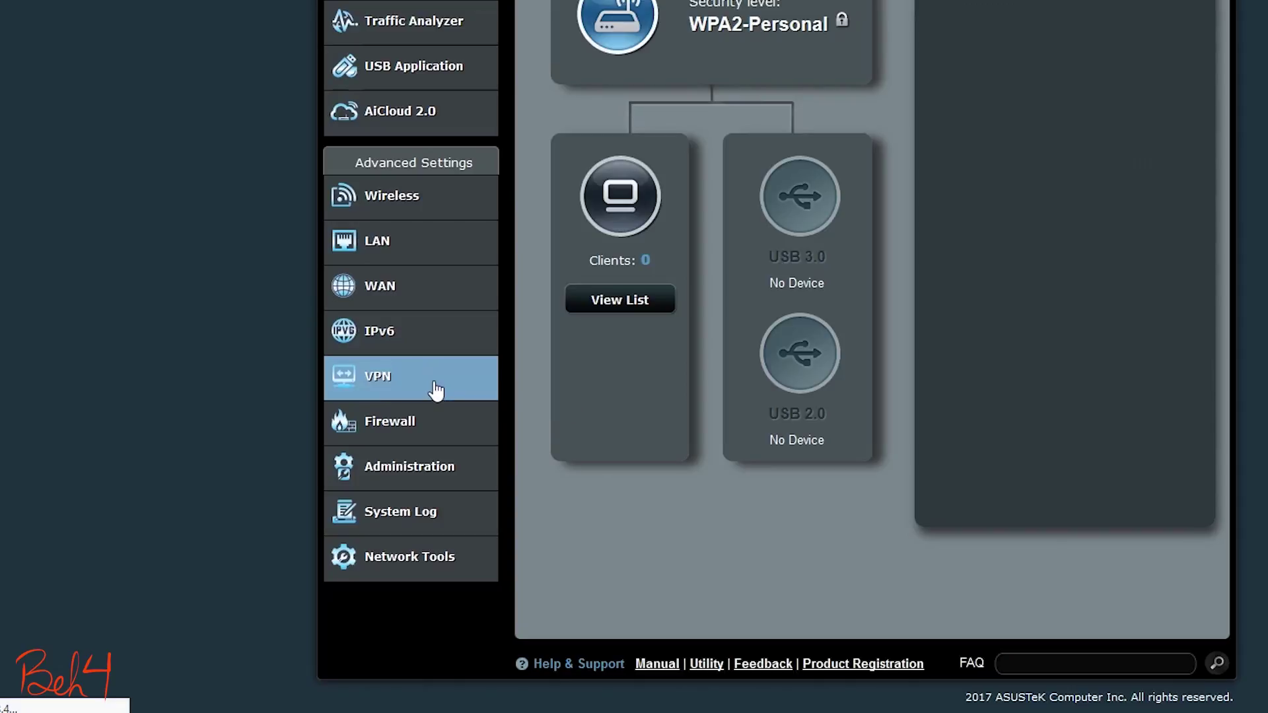
# Step: Leave the PPTP server settings and switch to the OpenVPN server settings on the VPN Server tab
pyautogui.doubleClick(1057, 146)
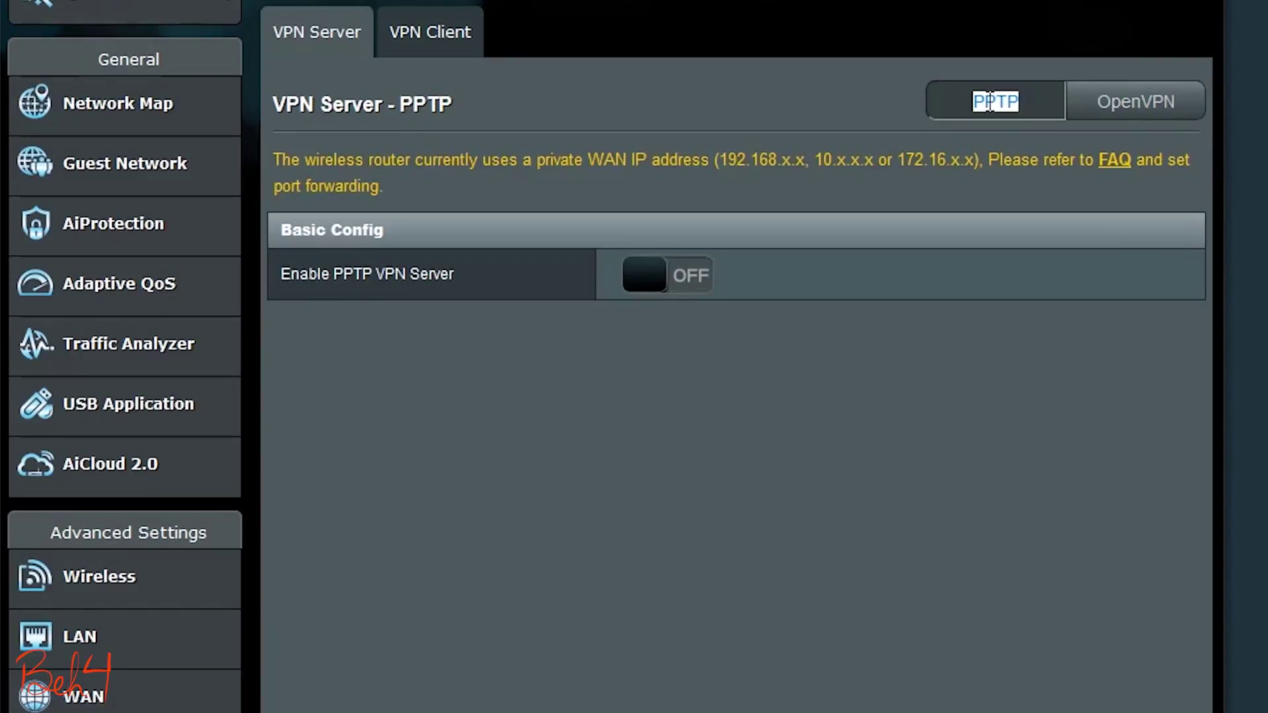
pyautogui.click(1114, 113)
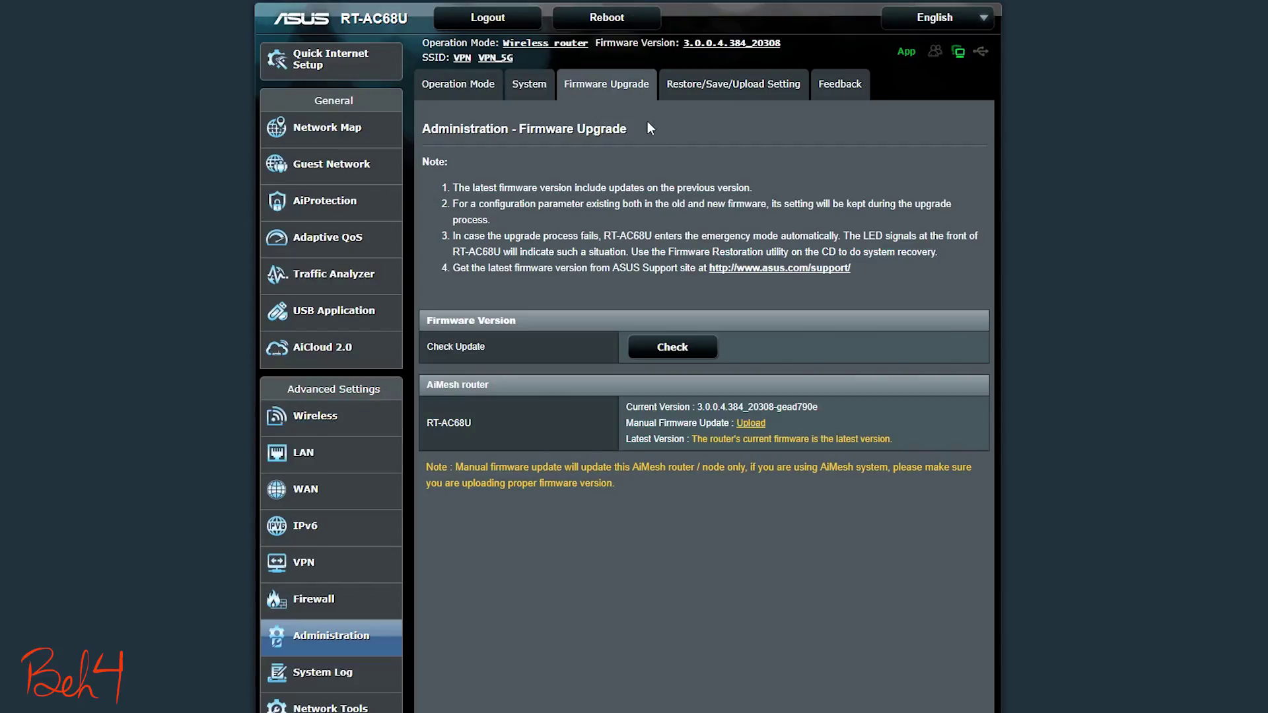
# Step: Check for a firmware update and confirm 3.0.0.4.384_20308 is already the latest version
pyautogui.moveTo(630, 128); pyautogui.dragTo(519, 128)
pyautogui.click(672, 347)
pyautogui.moveTo(893, 439); pyautogui.dragTo(692, 440)
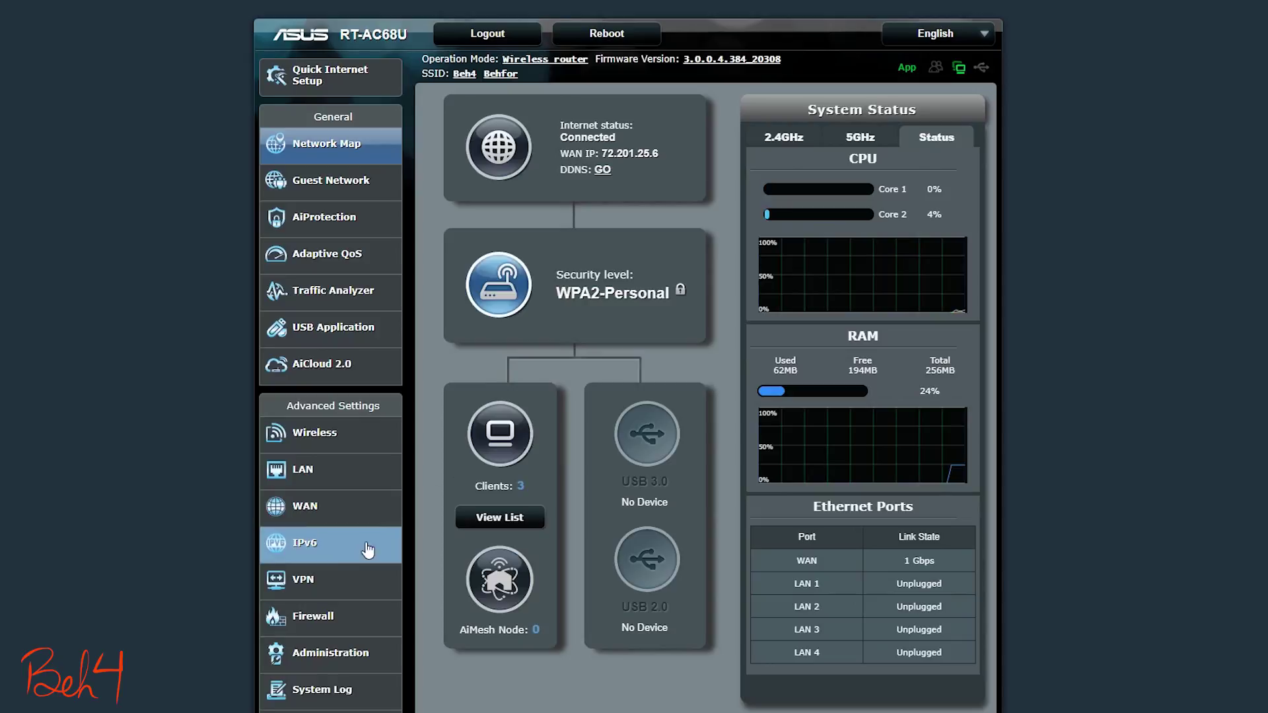
# Step: Go to VPN > OpenVPN and switch the OpenVPN server on
pyautogui.click(337, 584)
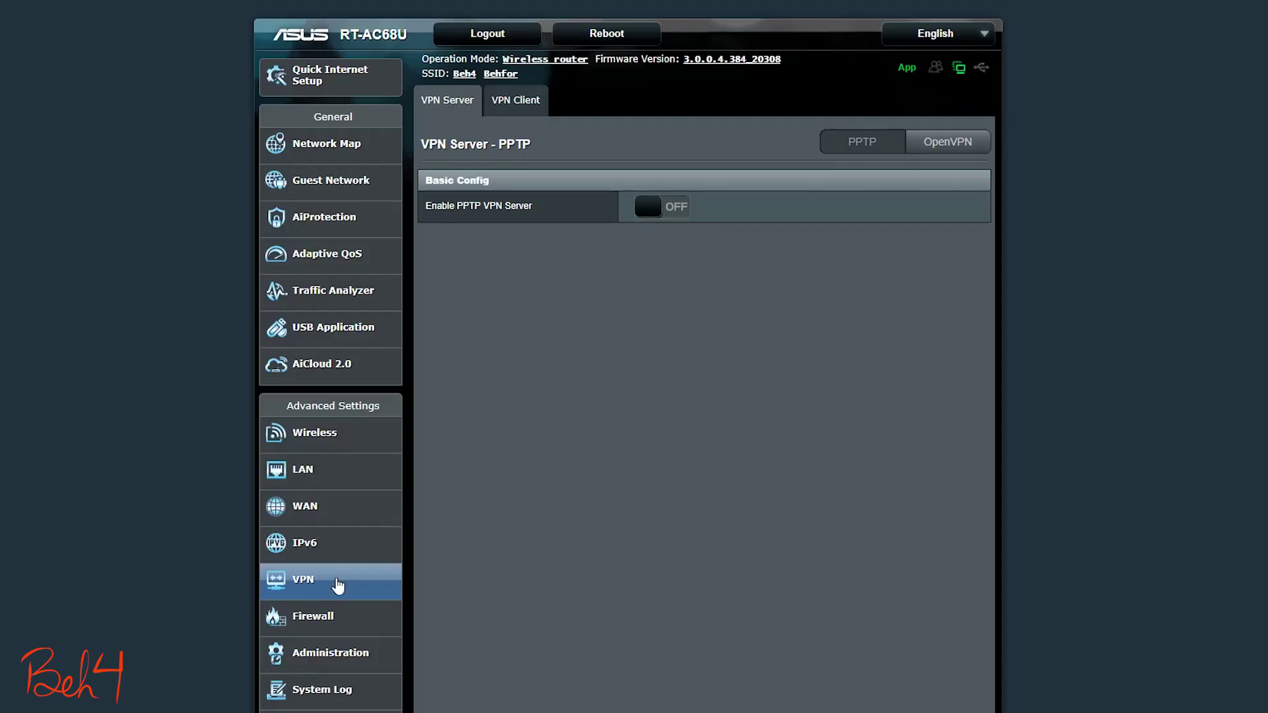
pyautogui.click(951, 146)
pyautogui.click(663, 205)
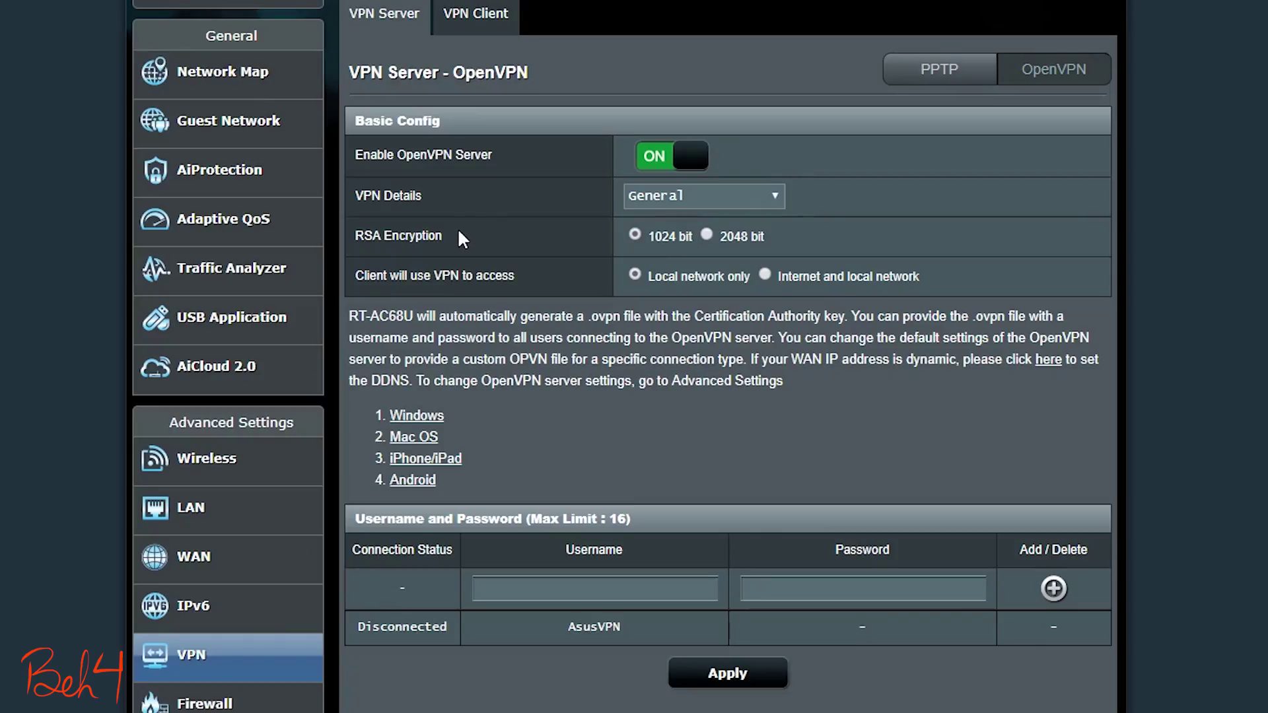
# Step: Set RSA encryption to 2048 bit and client access to Internet and local network
pyautogui.moveTo(459, 231); pyautogui.dragTo(351, 235)
pyautogui.click(514, 188)
pyautogui.tripleClick(494, 239)
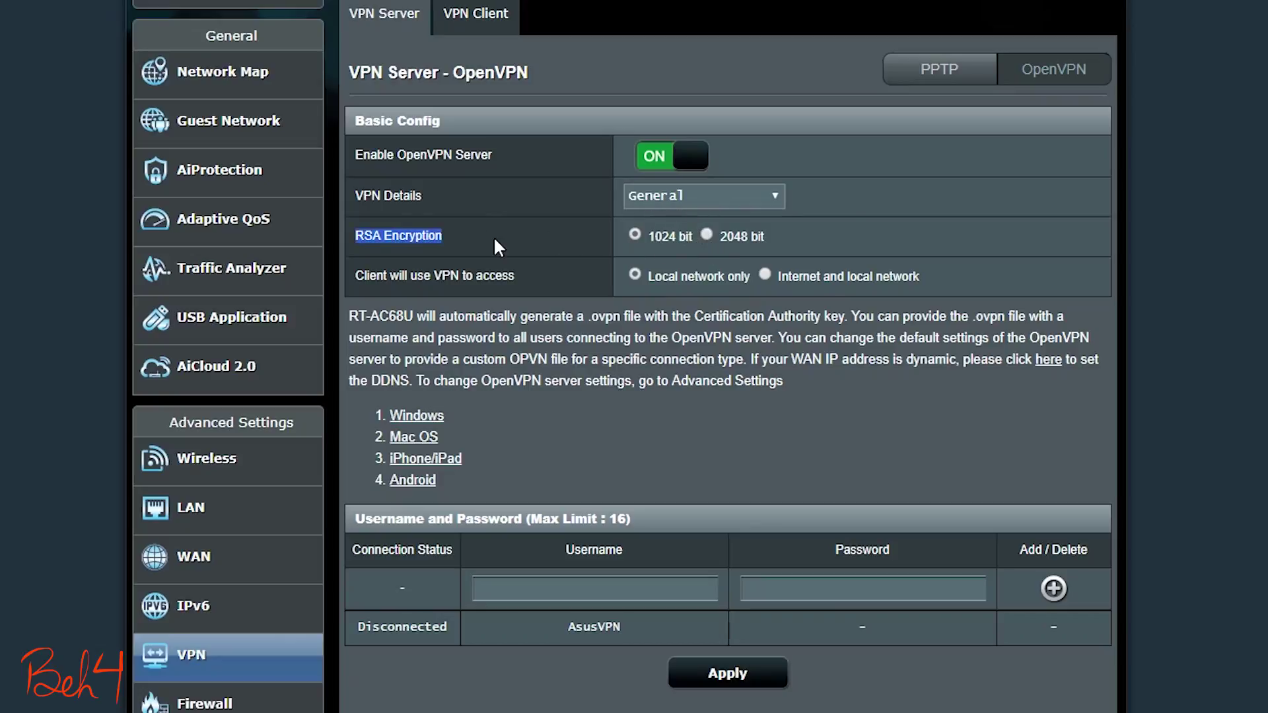
pyautogui.click(707, 234)
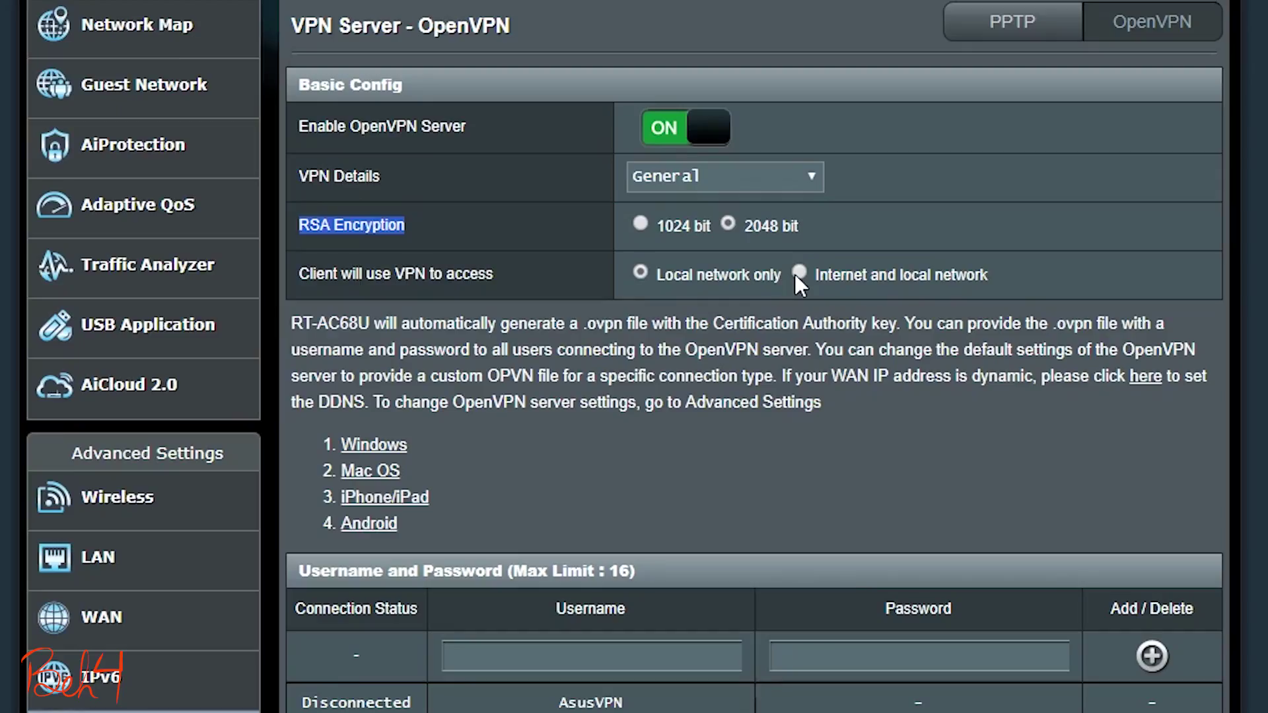
pyautogui.click(800, 272)
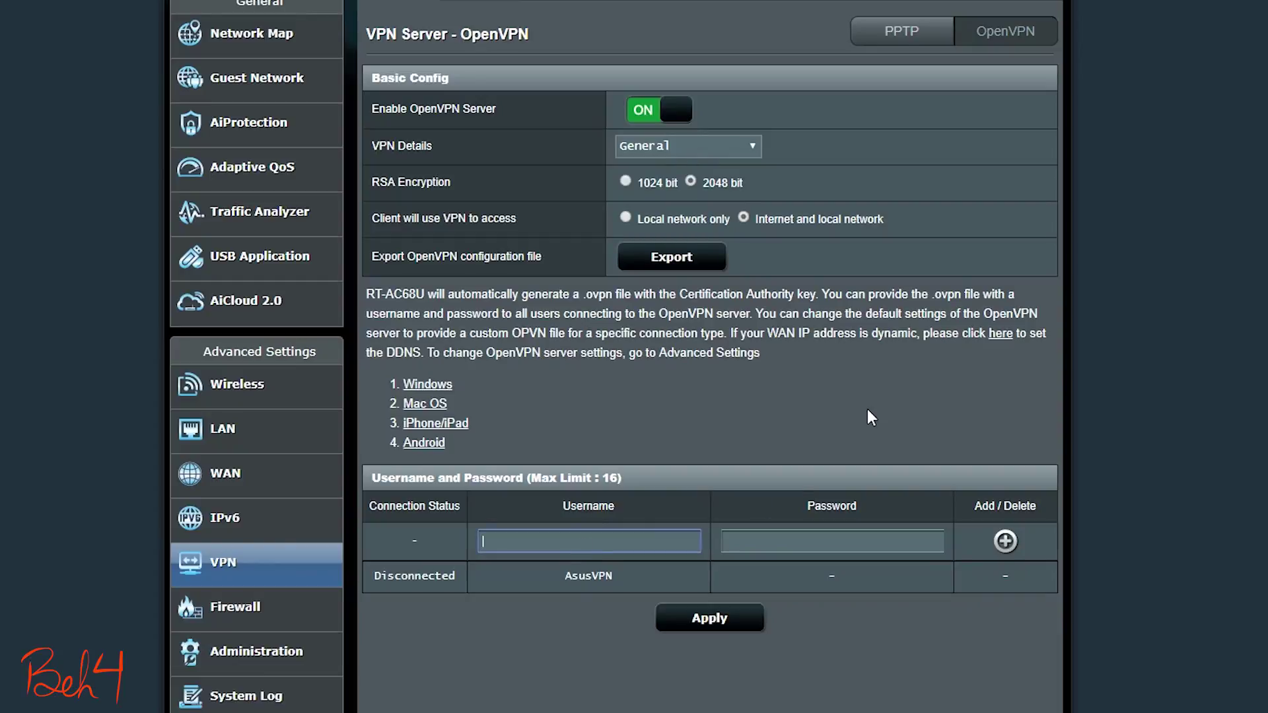
# Step: Enter a new VPN user's username and password and add the account to the OpenVPN user list
pyautogui.write('test')
pyautogui.click(832, 543)
pyautogui.write('test')
pyautogui.click(1004, 542)
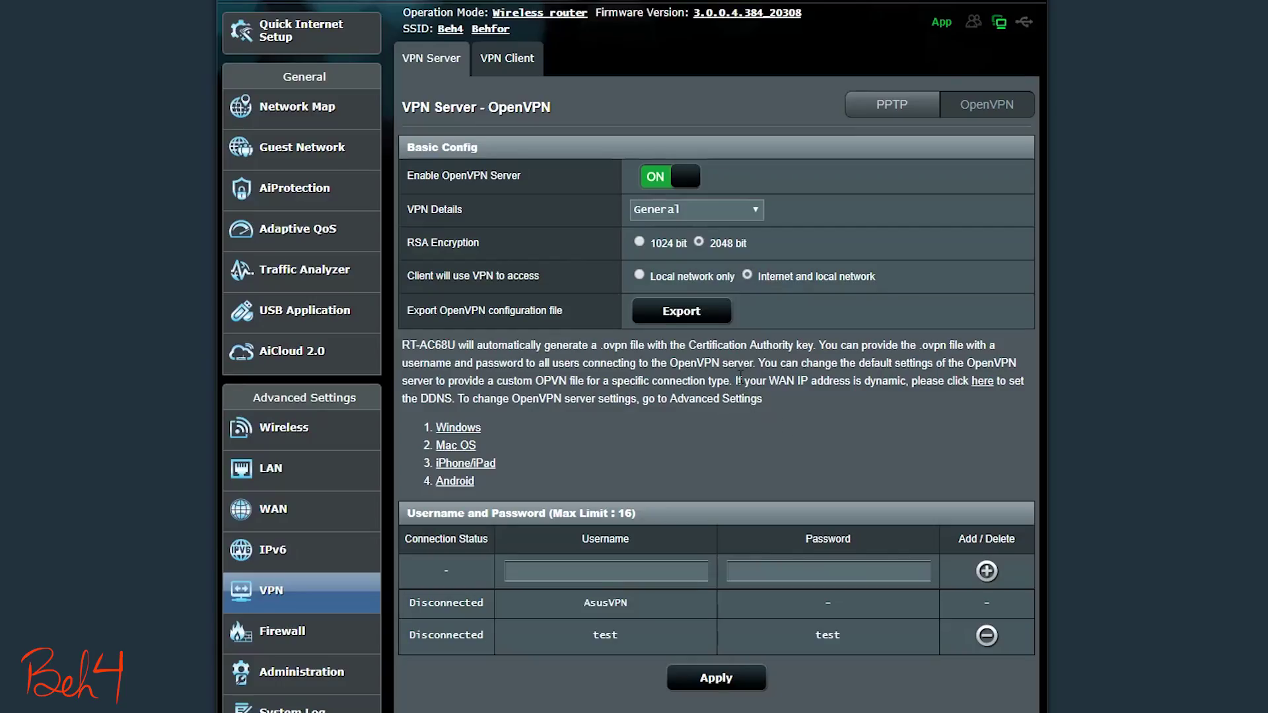
pyautogui.moveTo(739, 379); pyautogui.dragTo(1024, 380)
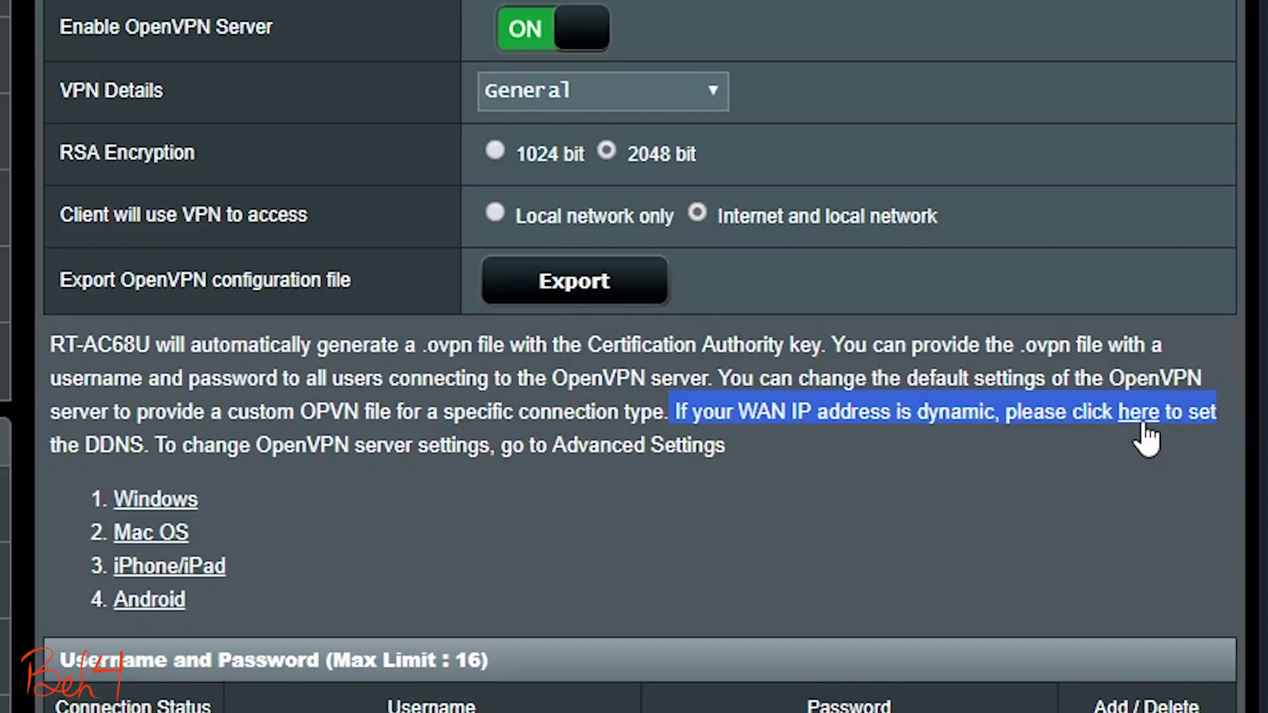
# Step: Set Enable the DDNS Client to Yes, paste an asuscomm.com host name, and apply
pyautogui.click(1141, 416)
pyautogui.moveTo(274, 398); pyautogui.dragTo(453, 411)
pyautogui.click(600, 397)
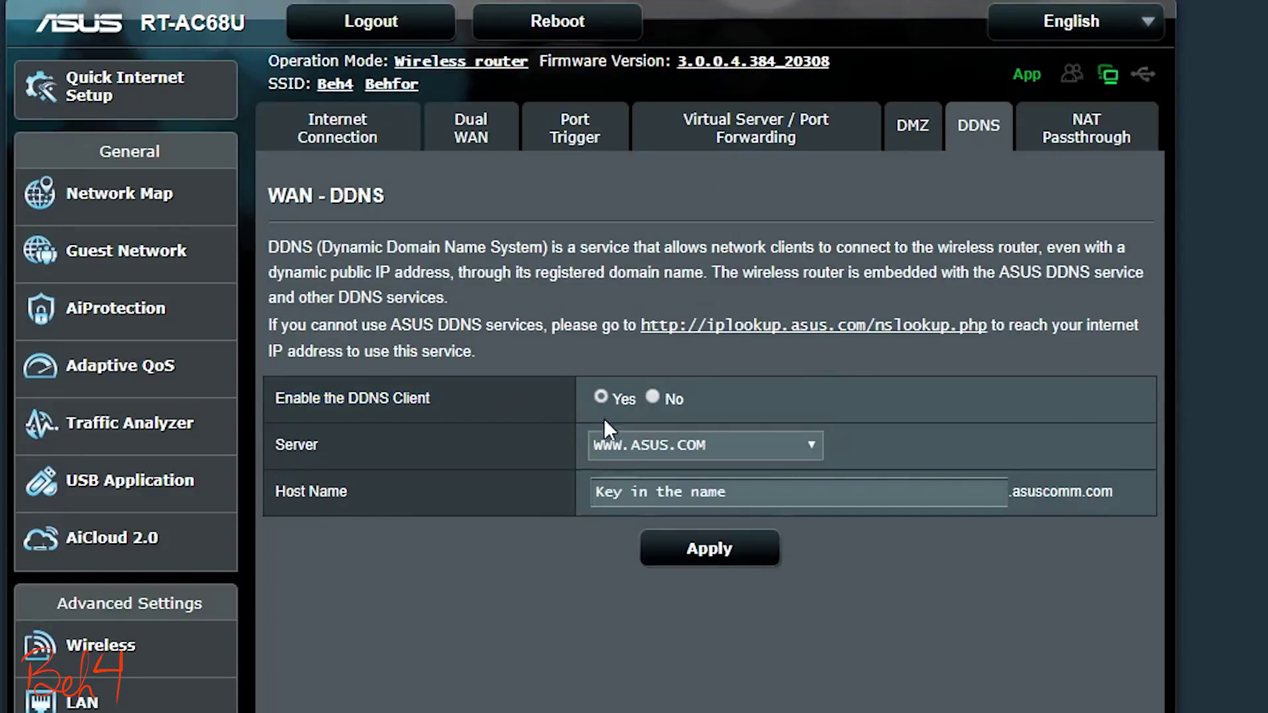
pyautogui.click(644, 490)
pyautogui.hotkey('ctrl', 'v')
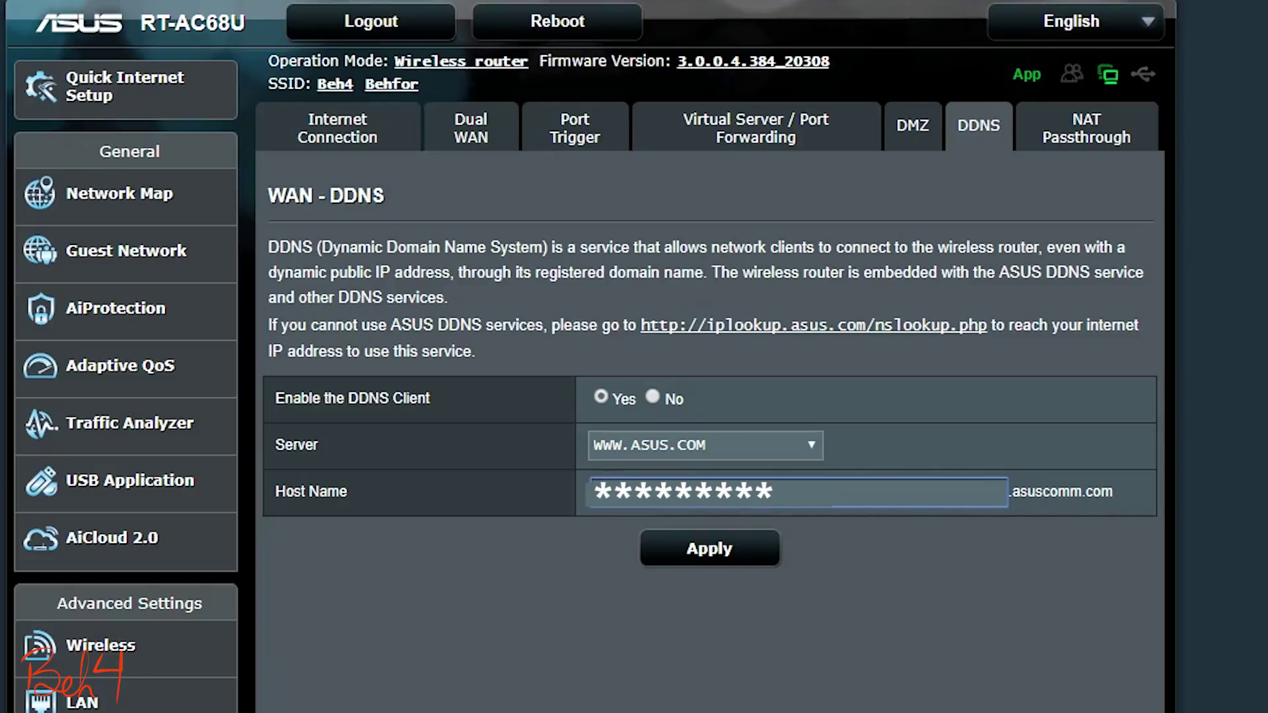
pyautogui.click(731, 558)
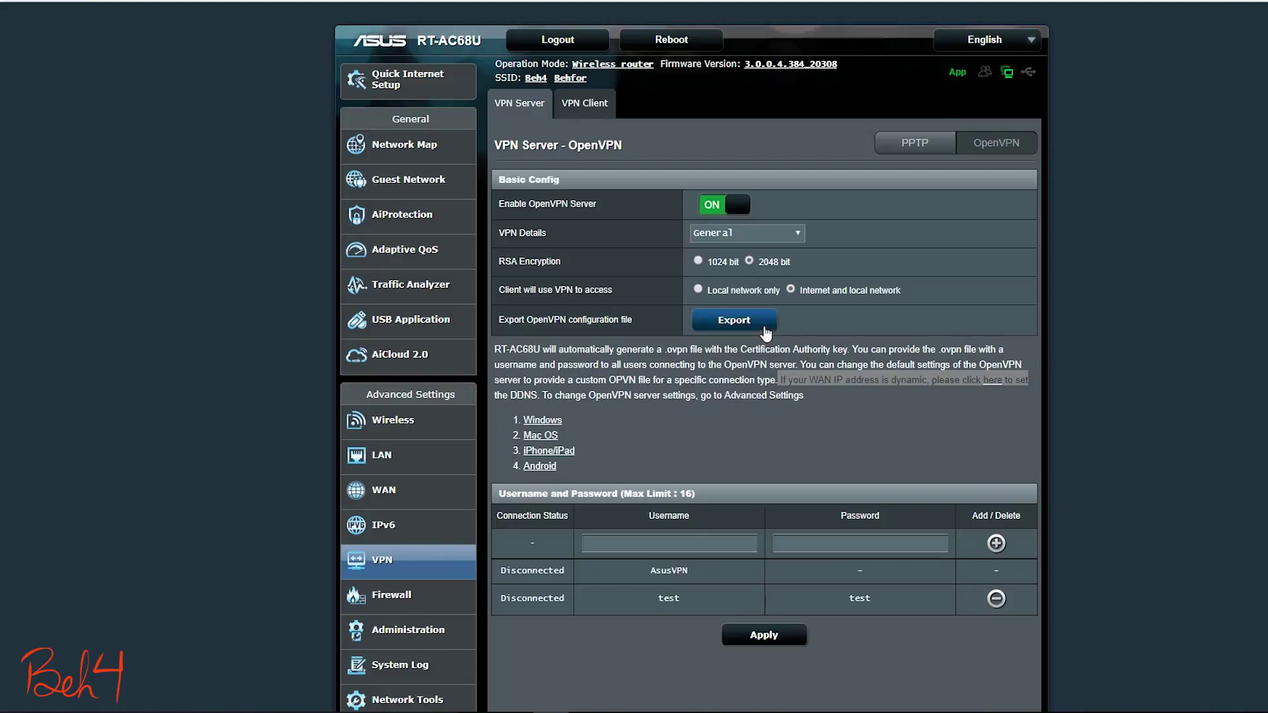
# Step: Export the OpenVPN configuration file client.ovpn from the server page
pyautogui.click(765, 331)
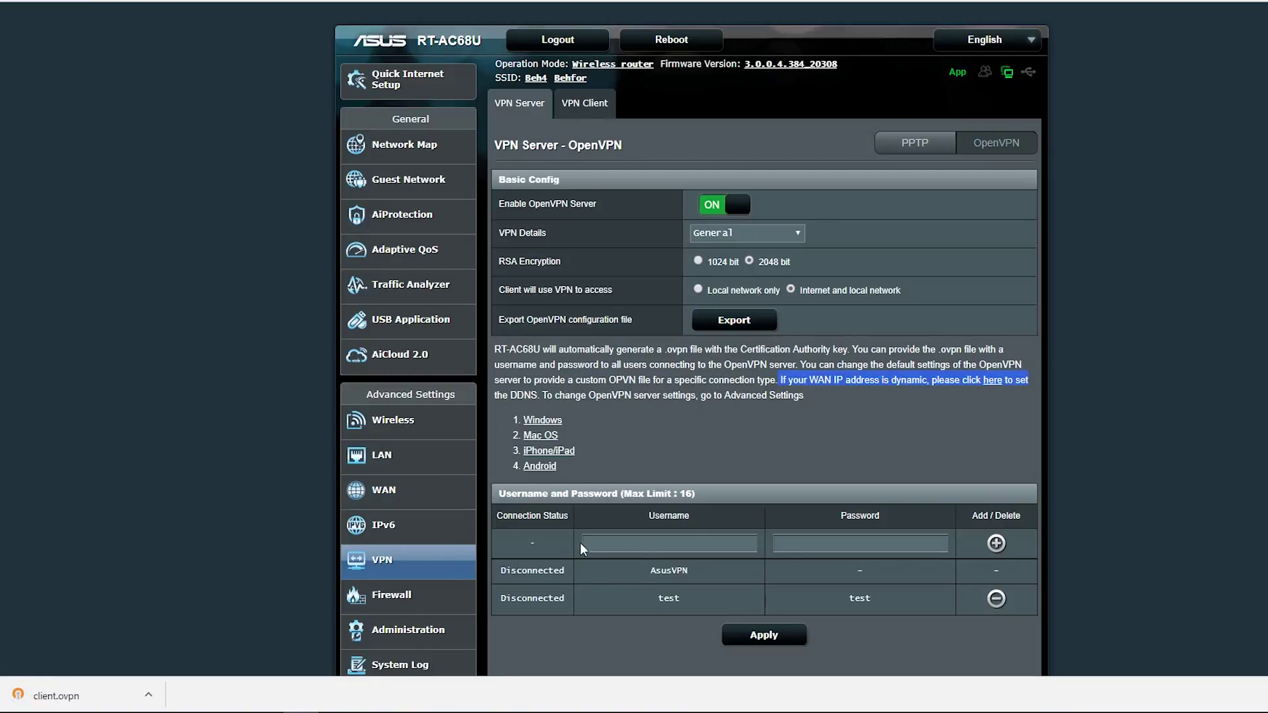
pyautogui.click(502, 604)
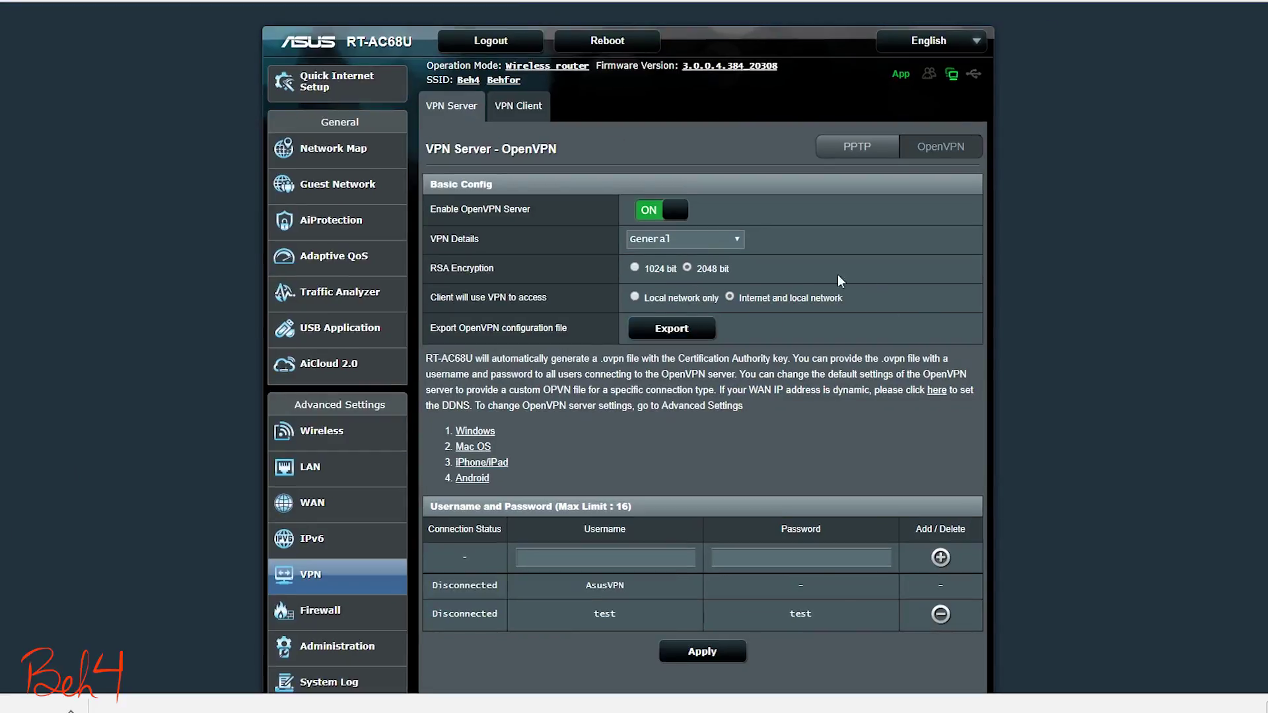
pyautogui.click(738, 242)
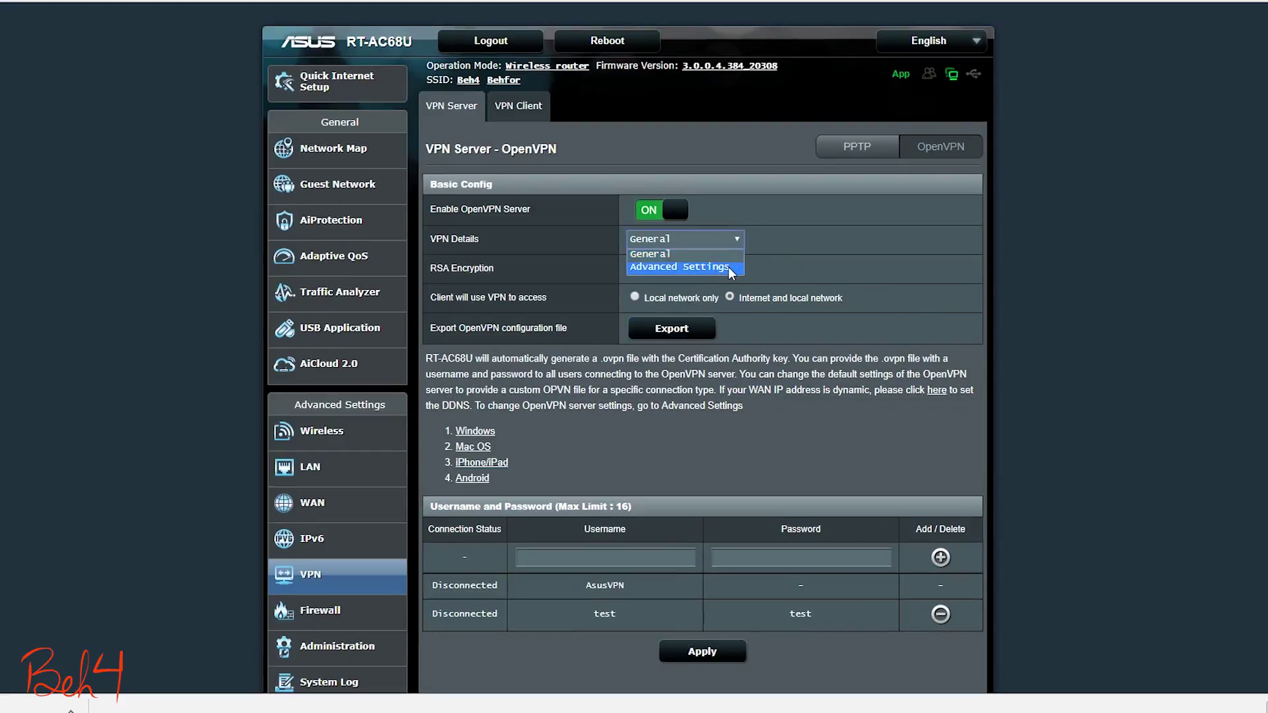
pyautogui.click(700, 266)
pyautogui.scroll(-3, 812, 246)
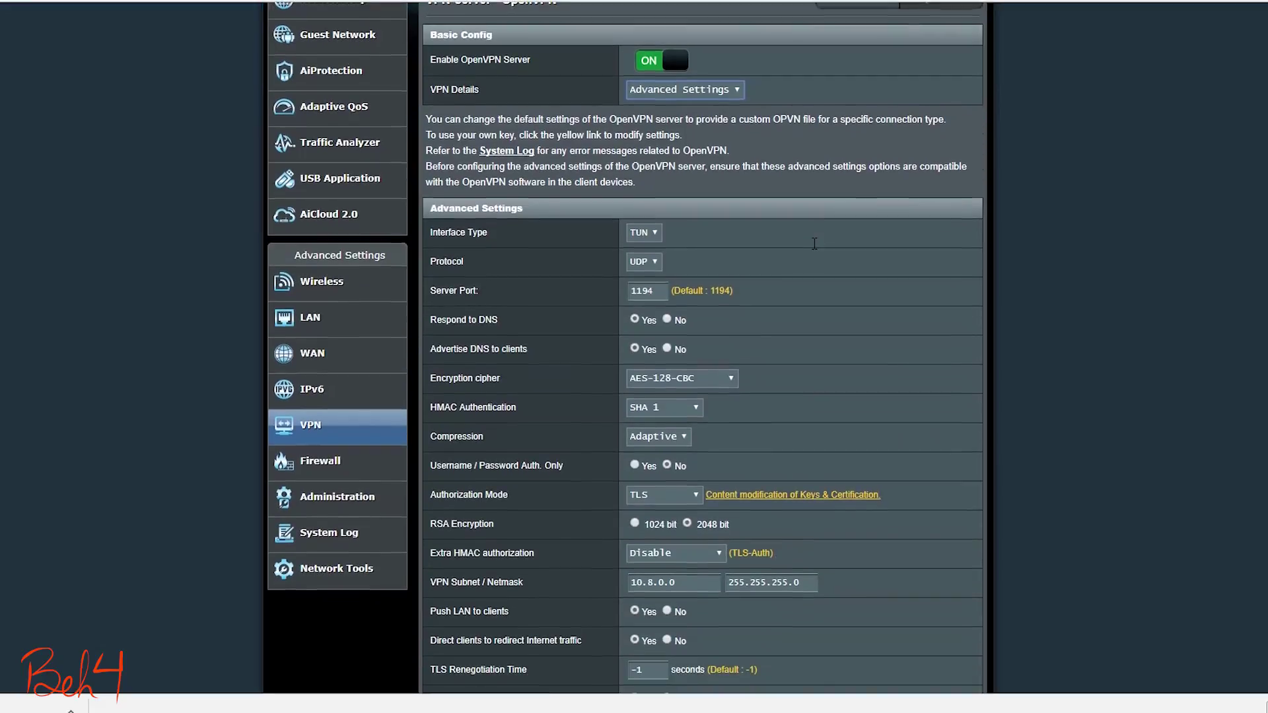
pyautogui.scroll(-1, 813, 246)
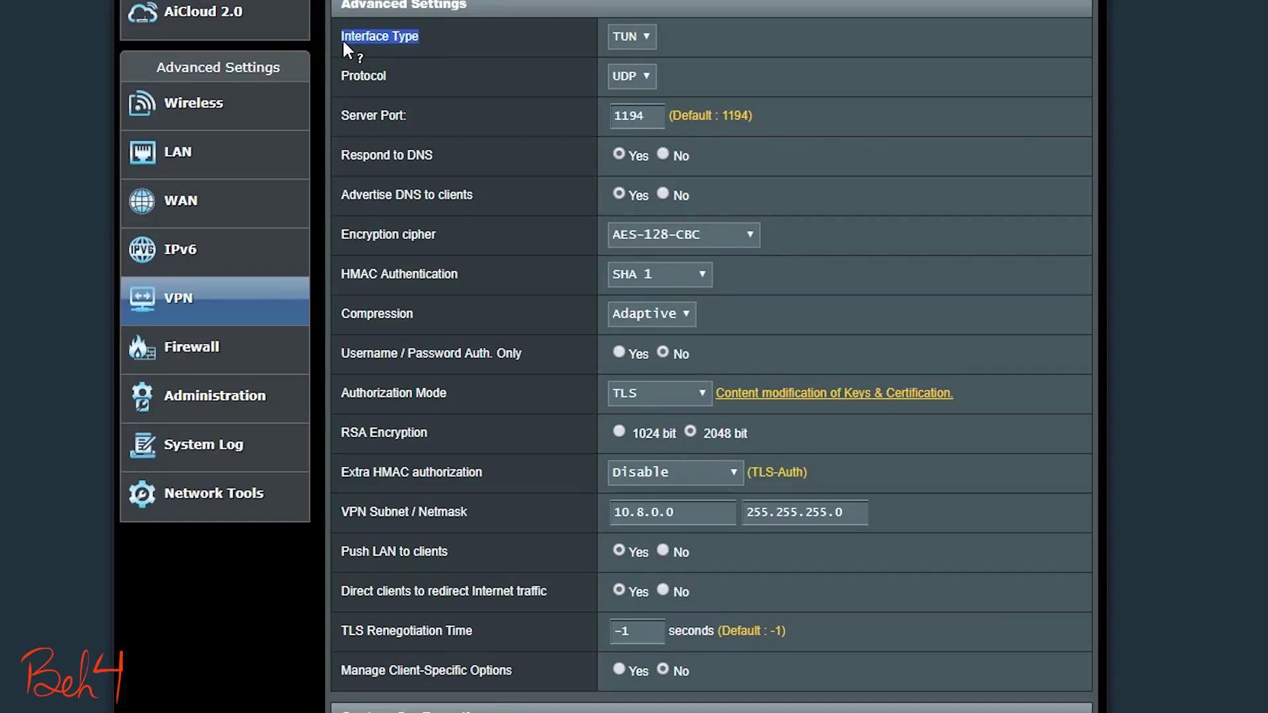
pyautogui.click(650, 41)
pyautogui.moveTo(695, 510); pyautogui.dragTo(658, 514)
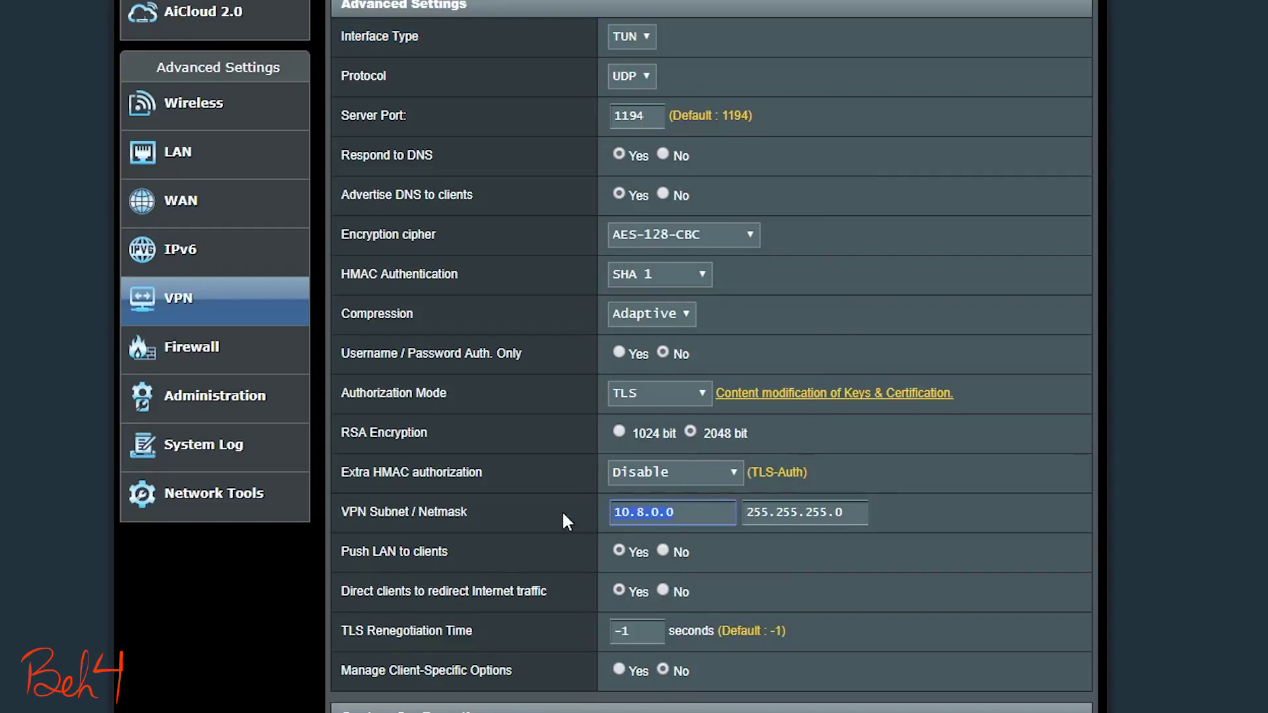
pyautogui.click(695, 513)
pyautogui.click(1032, 371)
pyautogui.click(646, 37)
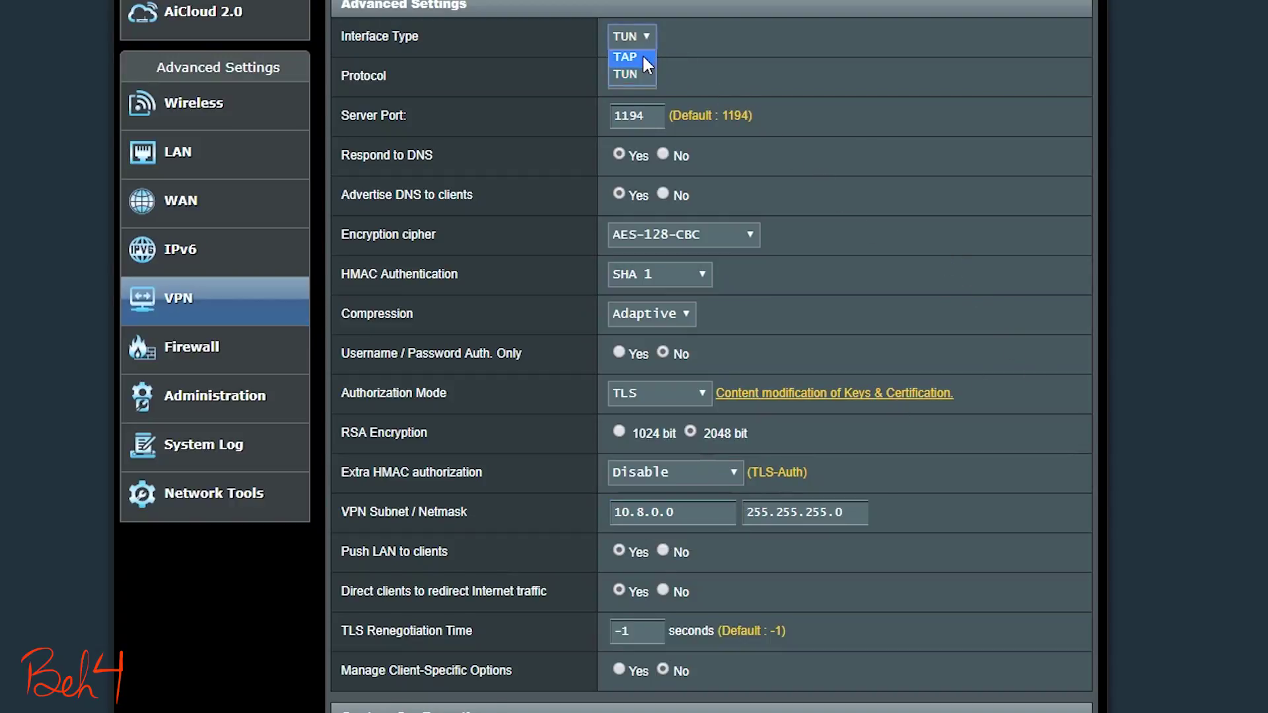
pyautogui.click(634, 57)
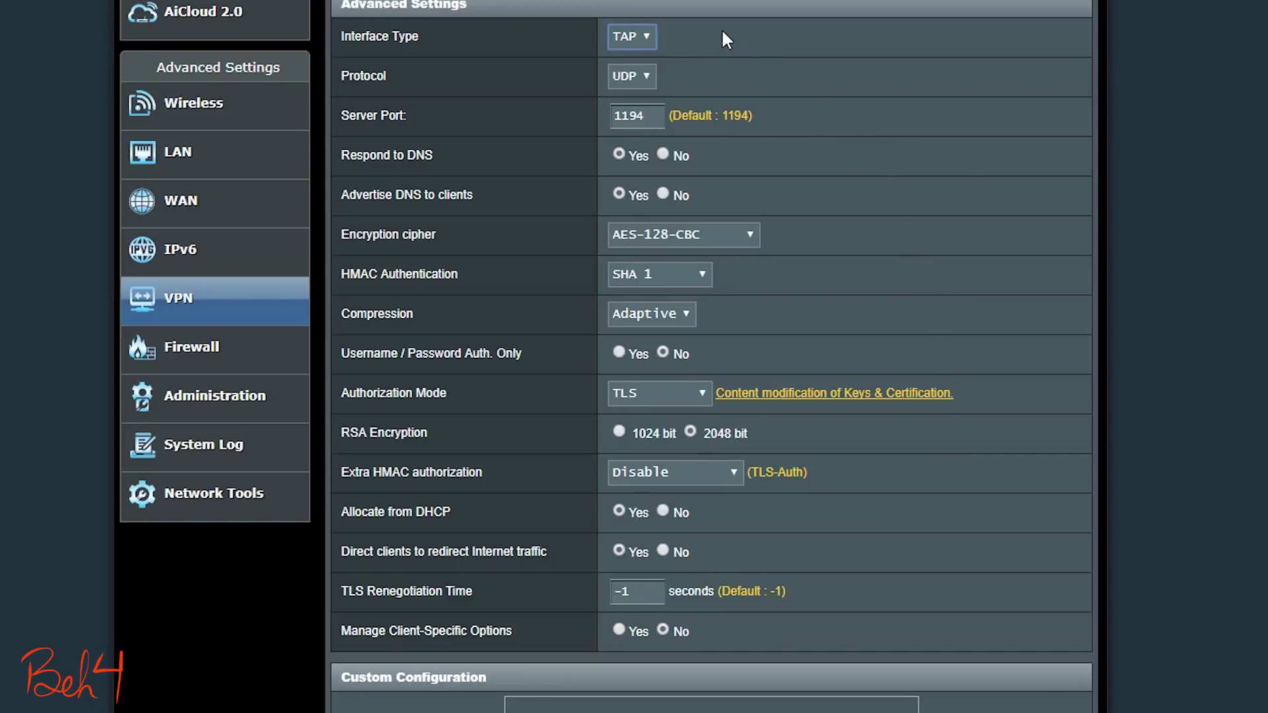
pyautogui.click(646, 36)
pyautogui.click(626, 74)
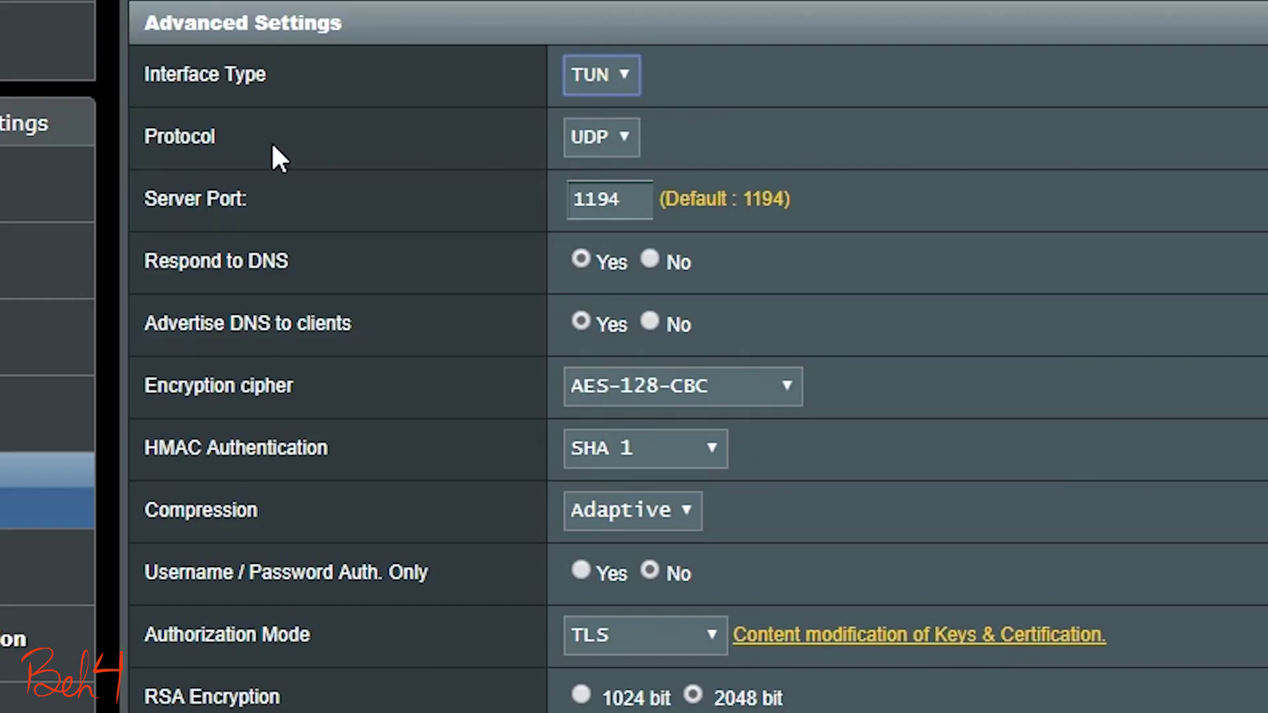
# Step: Switch the OpenVPN server protocol to TCP and change the server port from 1194 to 443
pyautogui.moveTo(272, 146); pyautogui.dragTo(178, 140)
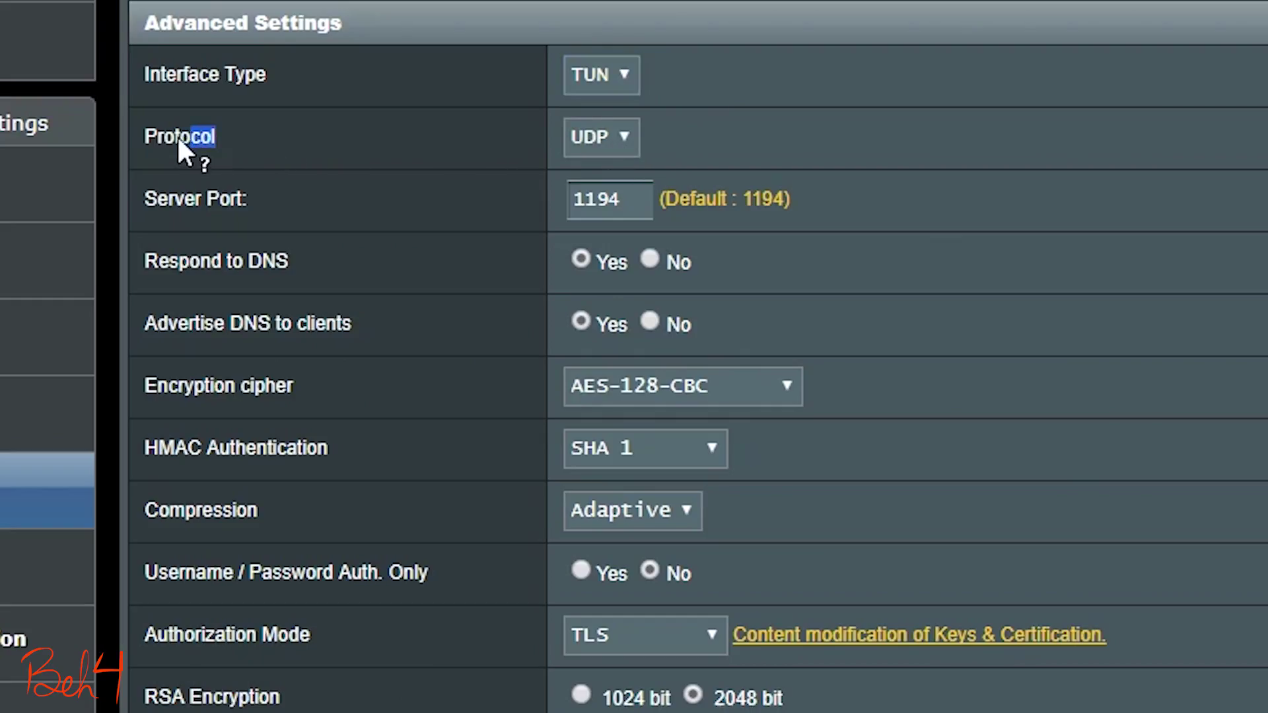
pyautogui.click(297, 190)
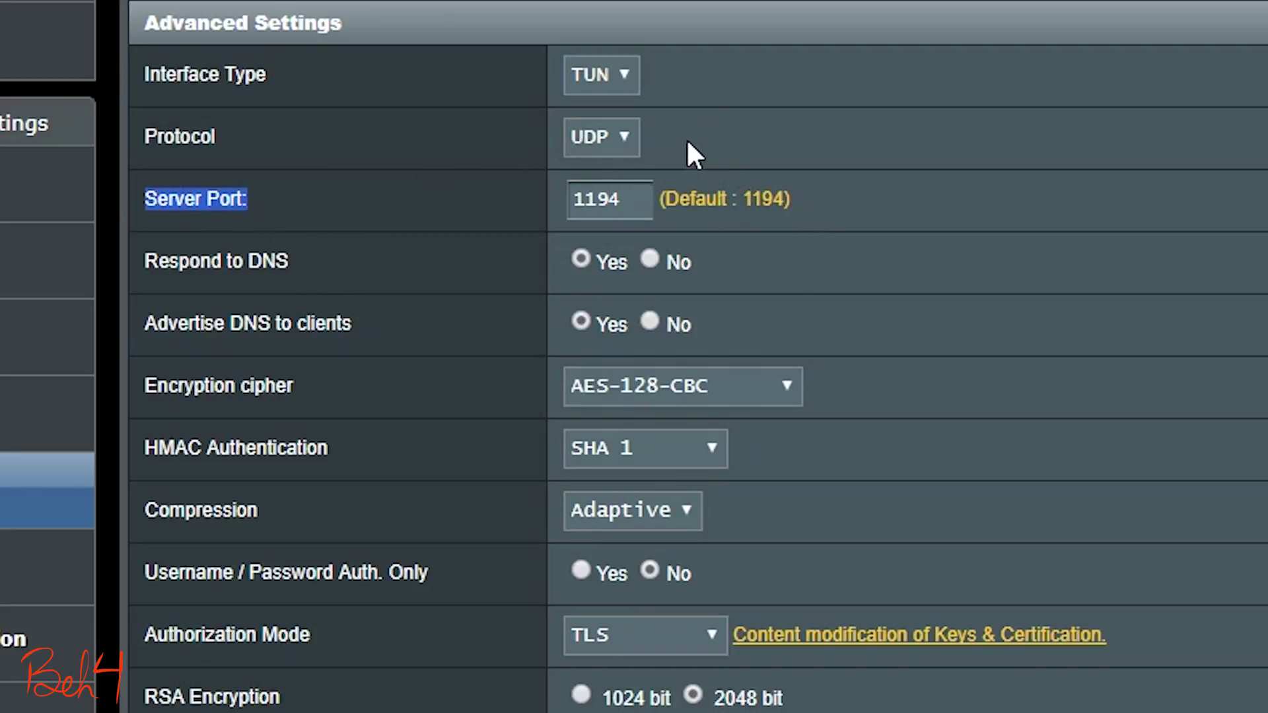
pyautogui.click(619, 145)
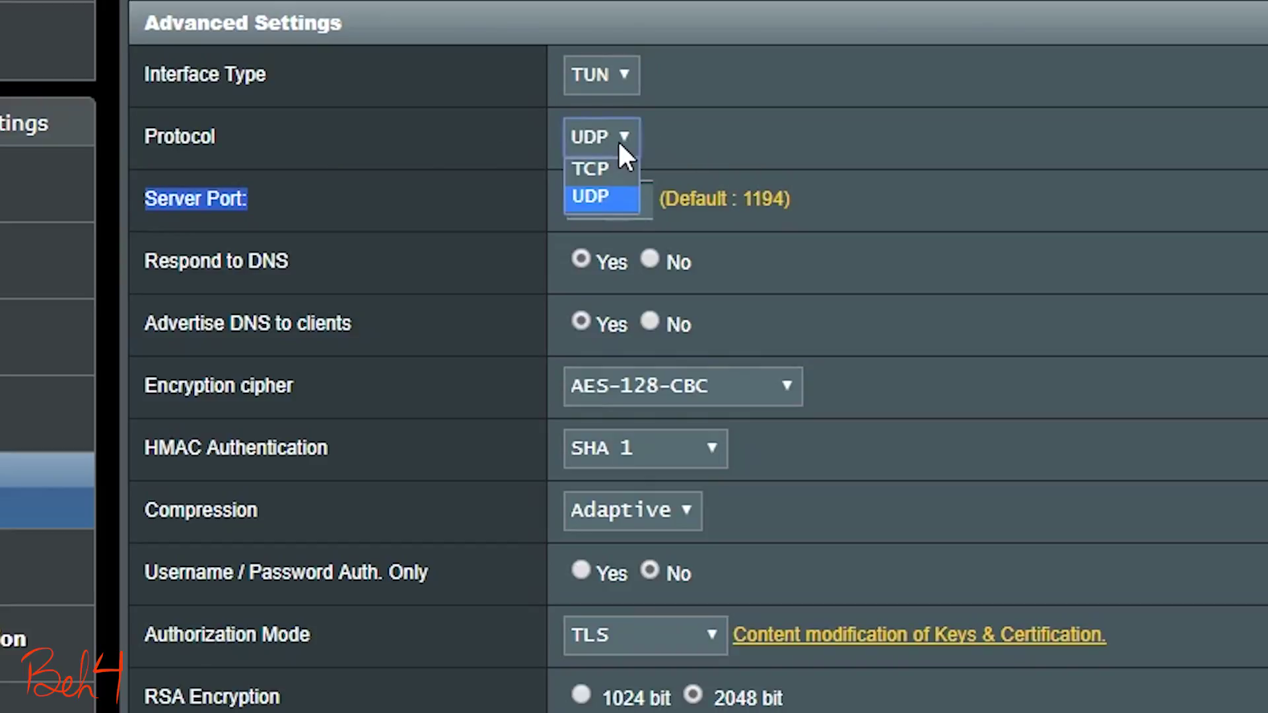
pyautogui.click(613, 165)
pyautogui.doubleClick(606, 198)
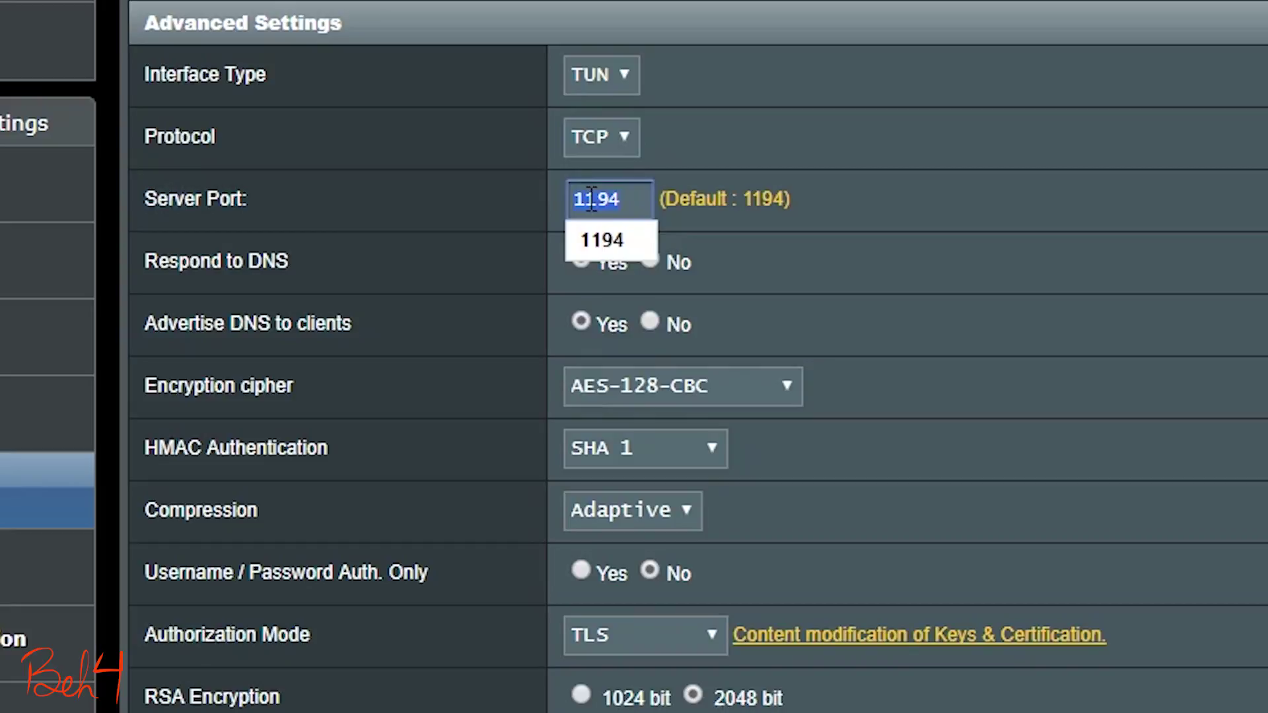
pyautogui.write('443')
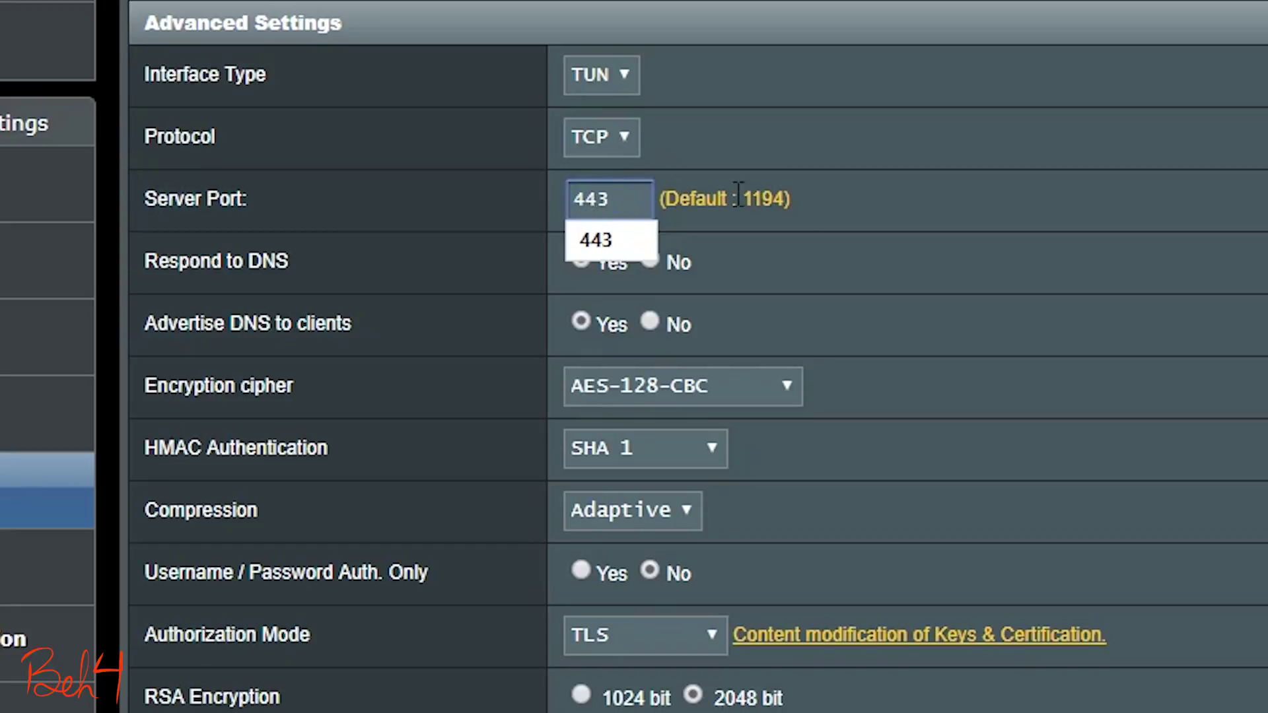
pyautogui.click(962, 296)
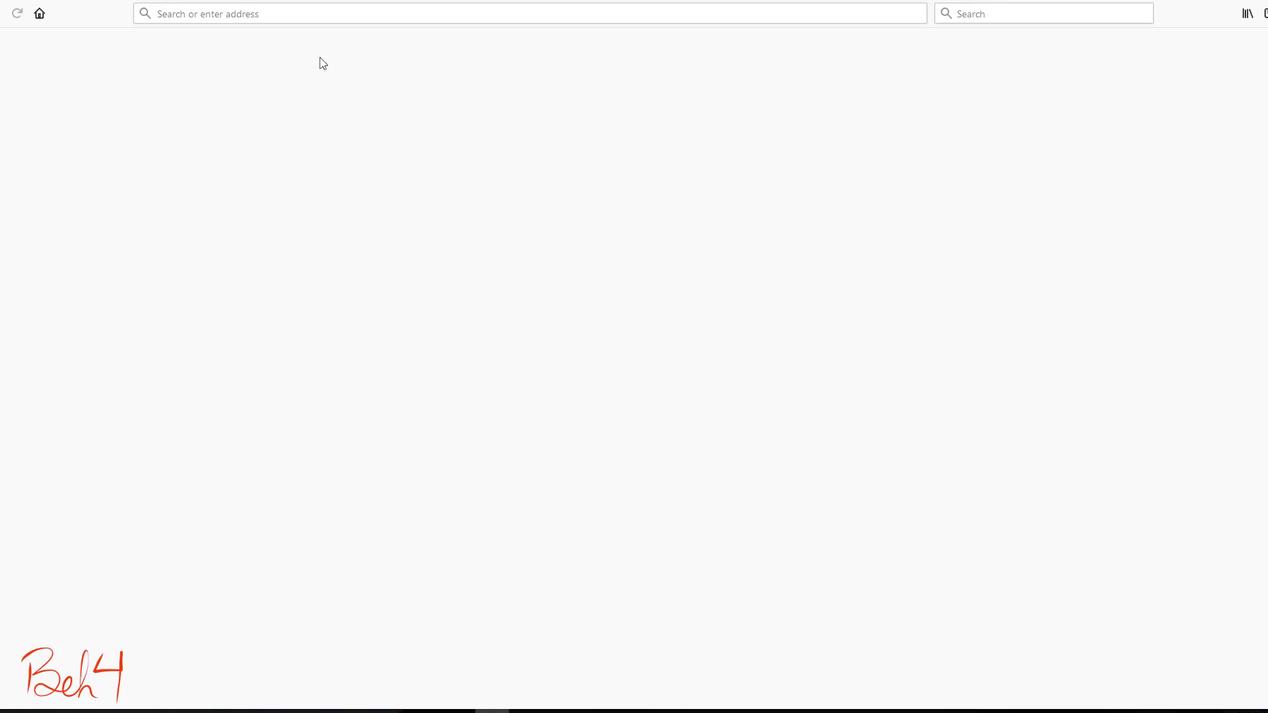
# Step: Go to openvpn.net's Community Downloads page and download the Windows OpenVPN 2.4.4 installer
pyautogui.write('https://openvpn.net')
pyautogui.press('Return')
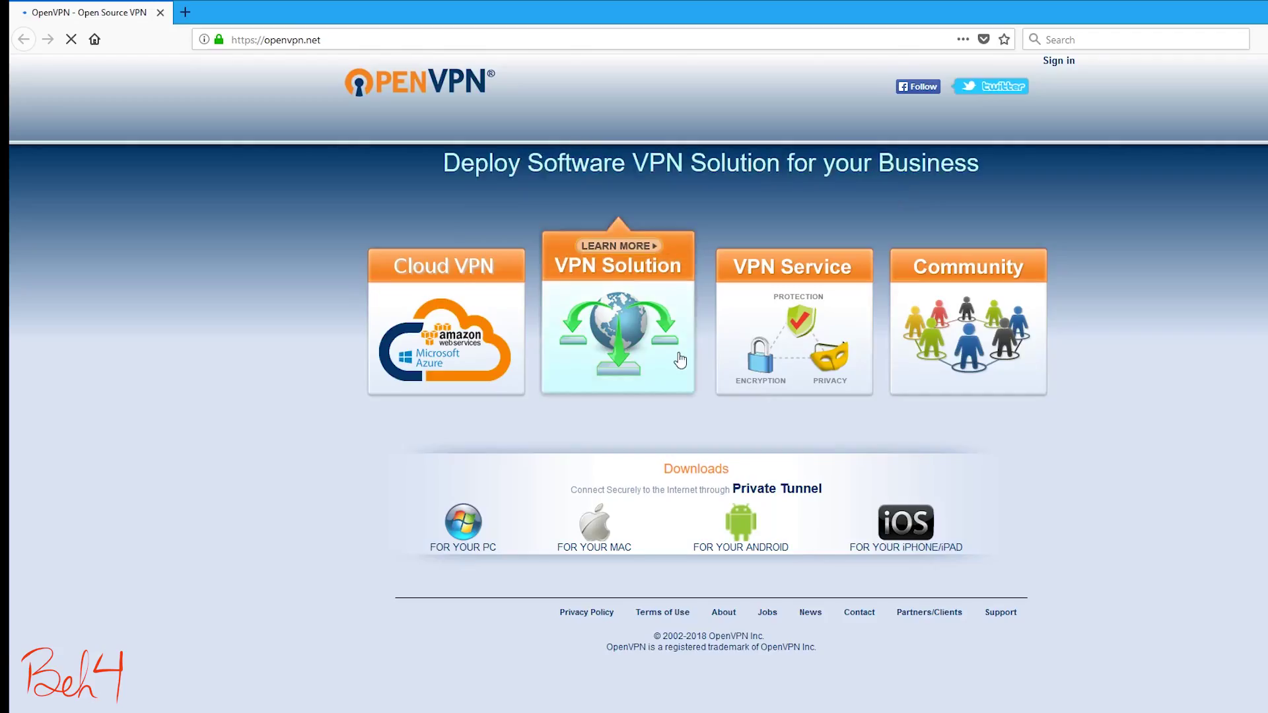
pyautogui.click(969, 317)
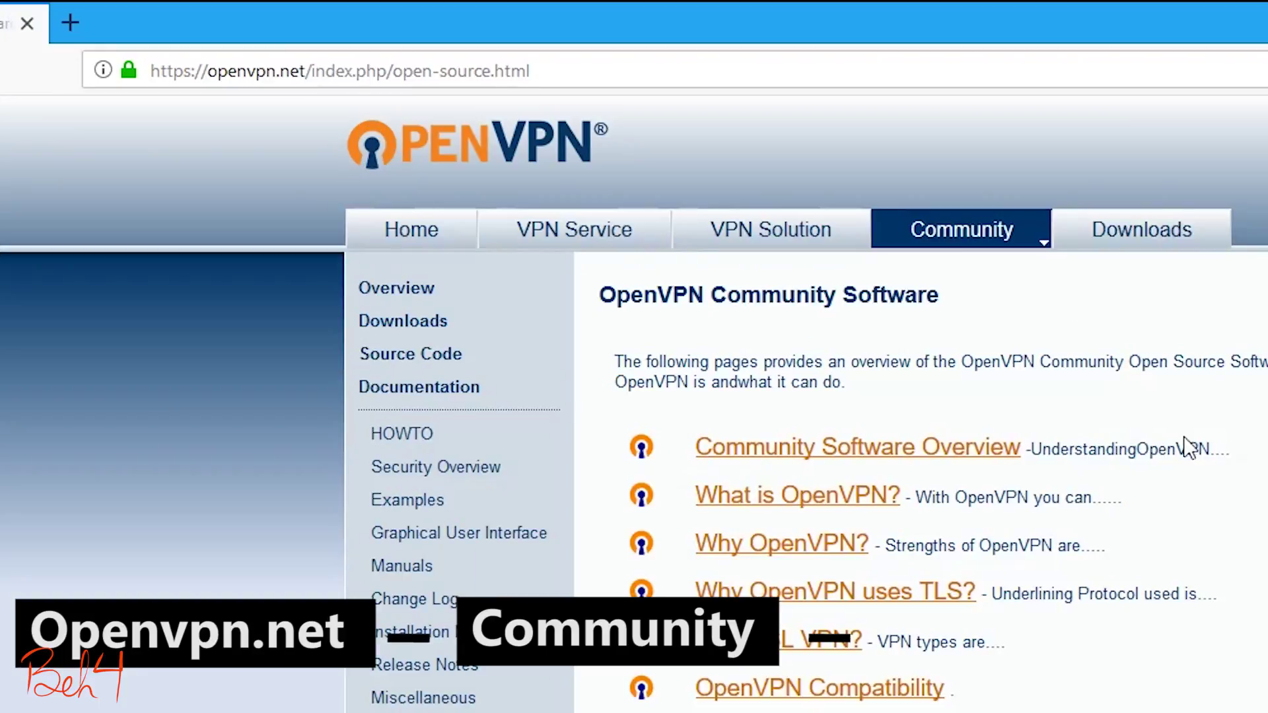
pyautogui.click(396, 323)
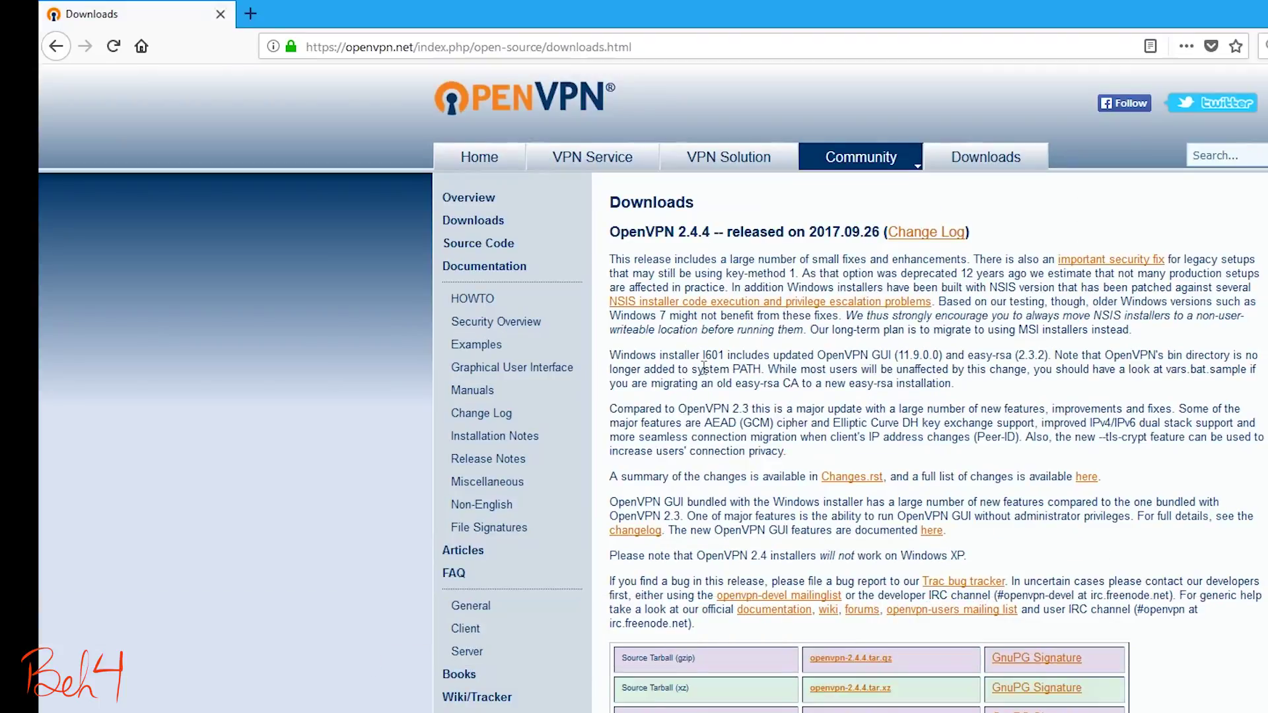
pyautogui.scroll(-3, 847, 462)
pyautogui.click(869, 647)
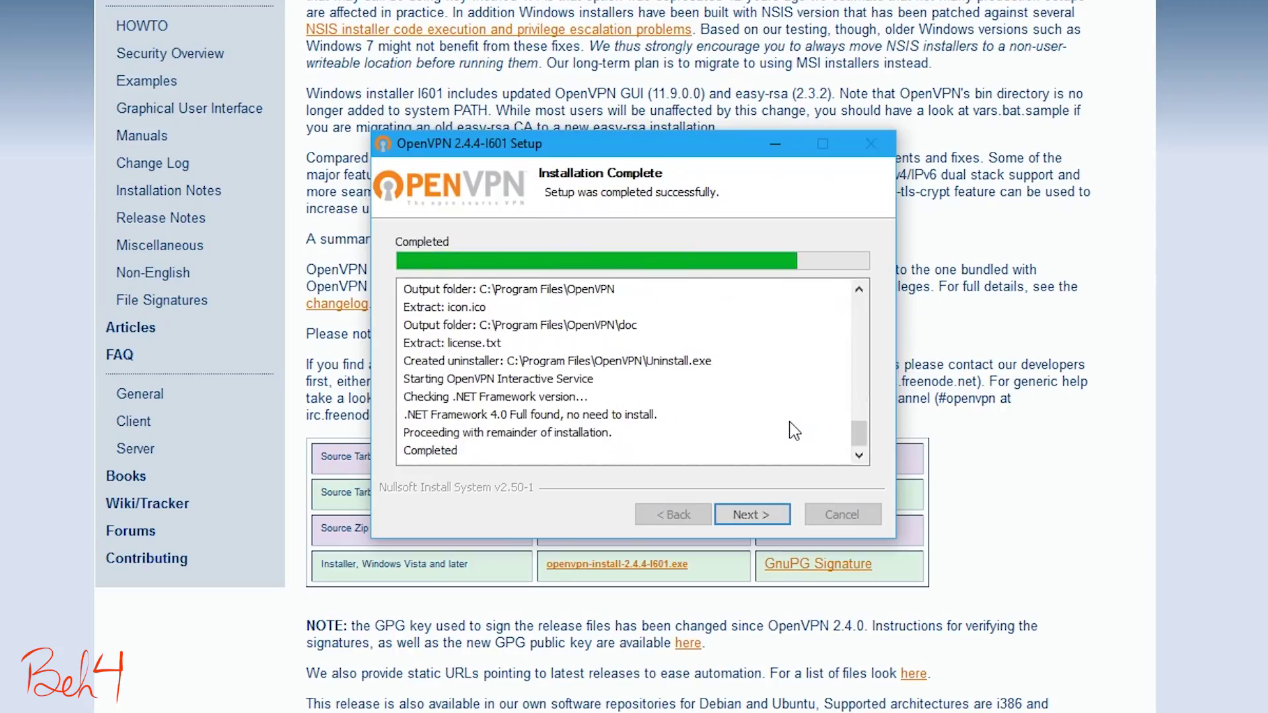
# Step: Finish the OpenVPN installer and import the client.ovpn profile into OpenVPN GUI
pyautogui.click(743, 513)
pyautogui.click(766, 515)
pyautogui.click(988, 680)
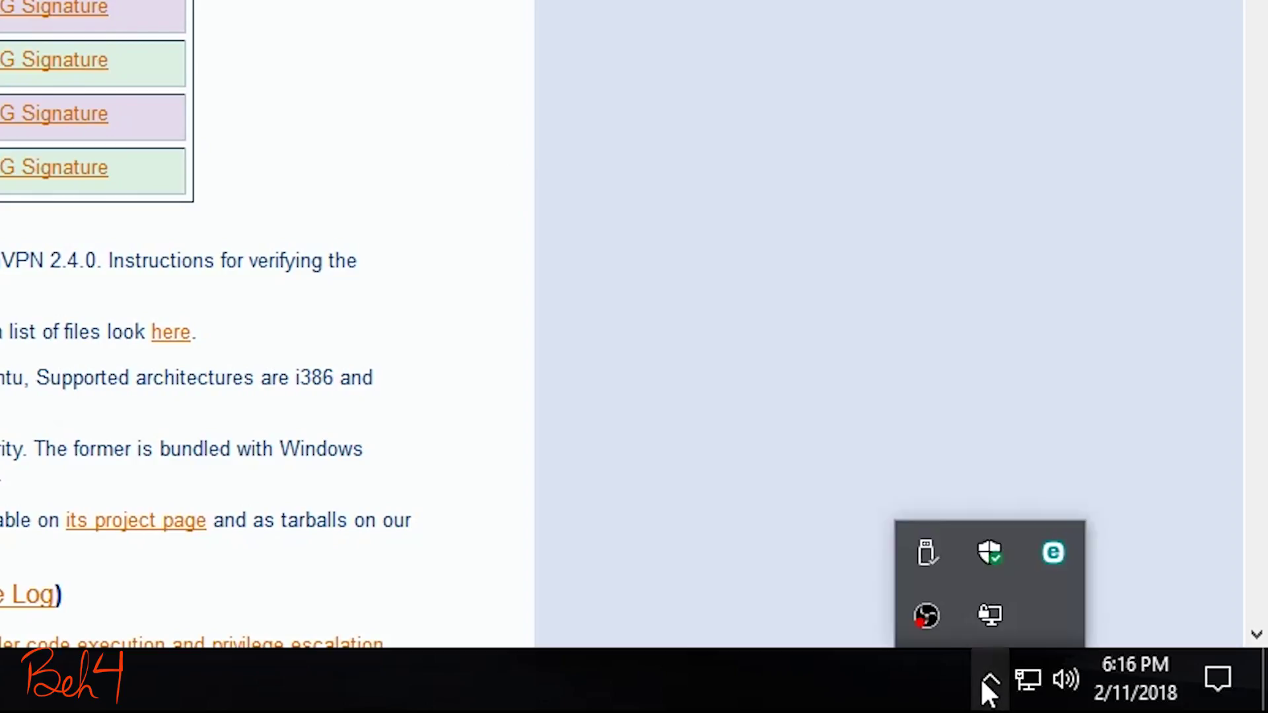
pyautogui.rightClick(993, 614)
pyautogui.click(950, 525)
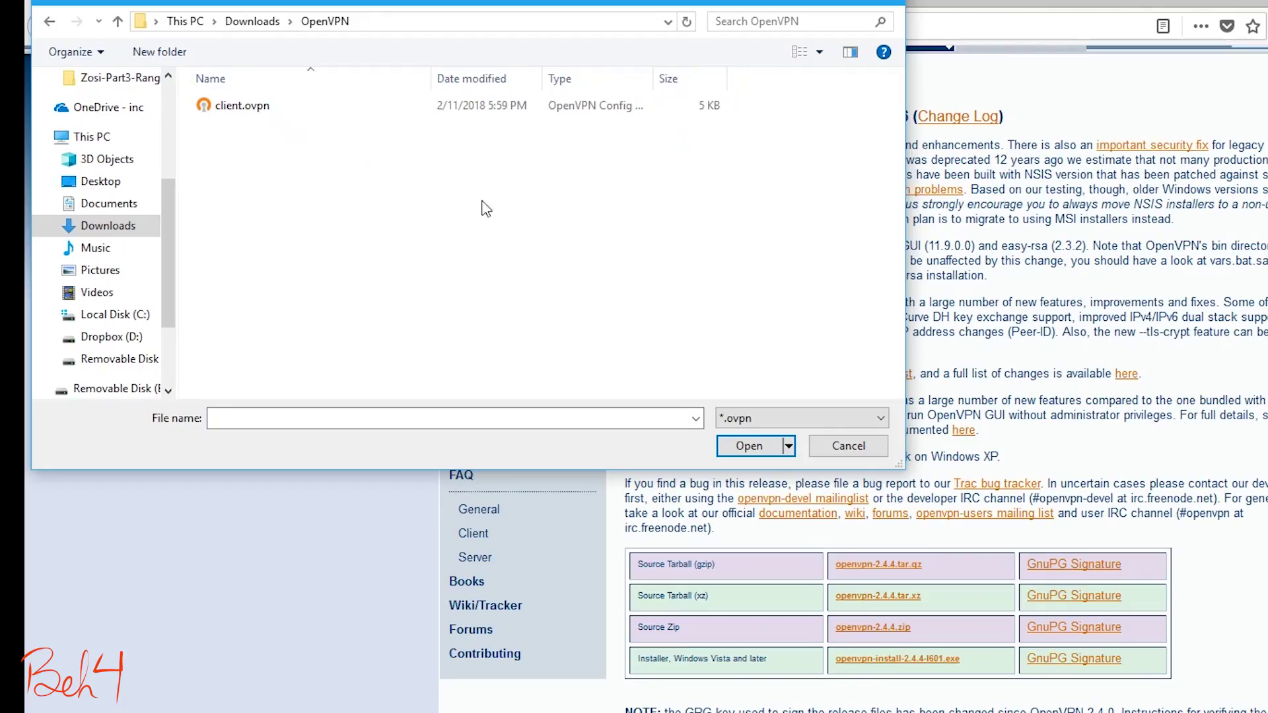
pyautogui.click(259, 108)
pyautogui.doubleClick(261, 108)
pyautogui.click(977, 469)
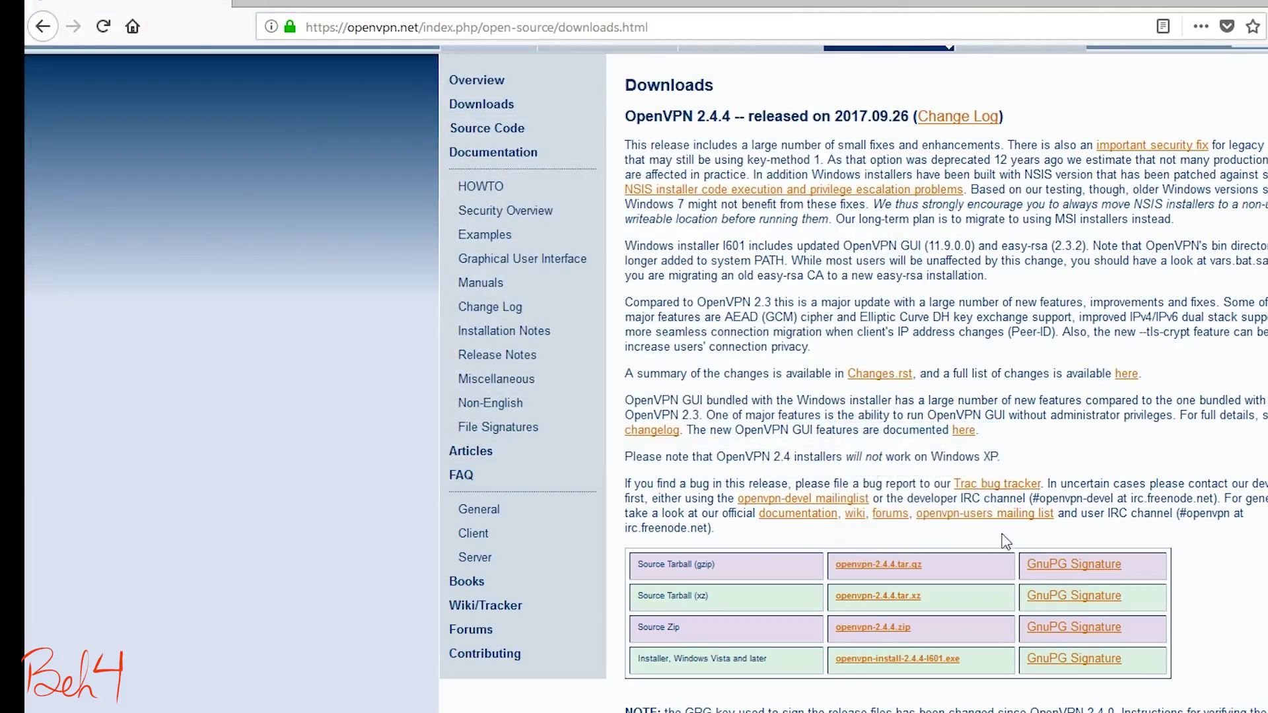
# Step: Connect with the imported client profile using the VPN user's username and password
pyautogui.click(1182, 709)
pyautogui.rightClick(983, 623)
pyautogui.click(735, 292)
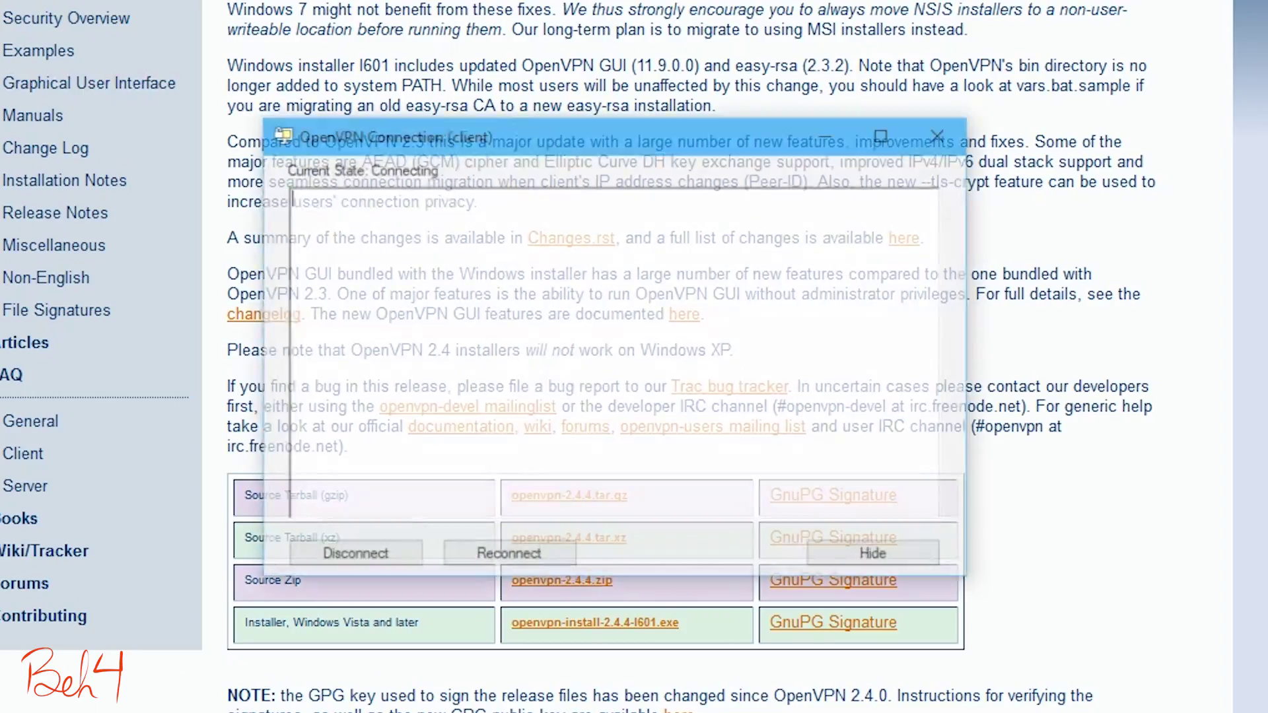
pyautogui.write('test')
pyautogui.press('Tab')
pyautogui.write('test')
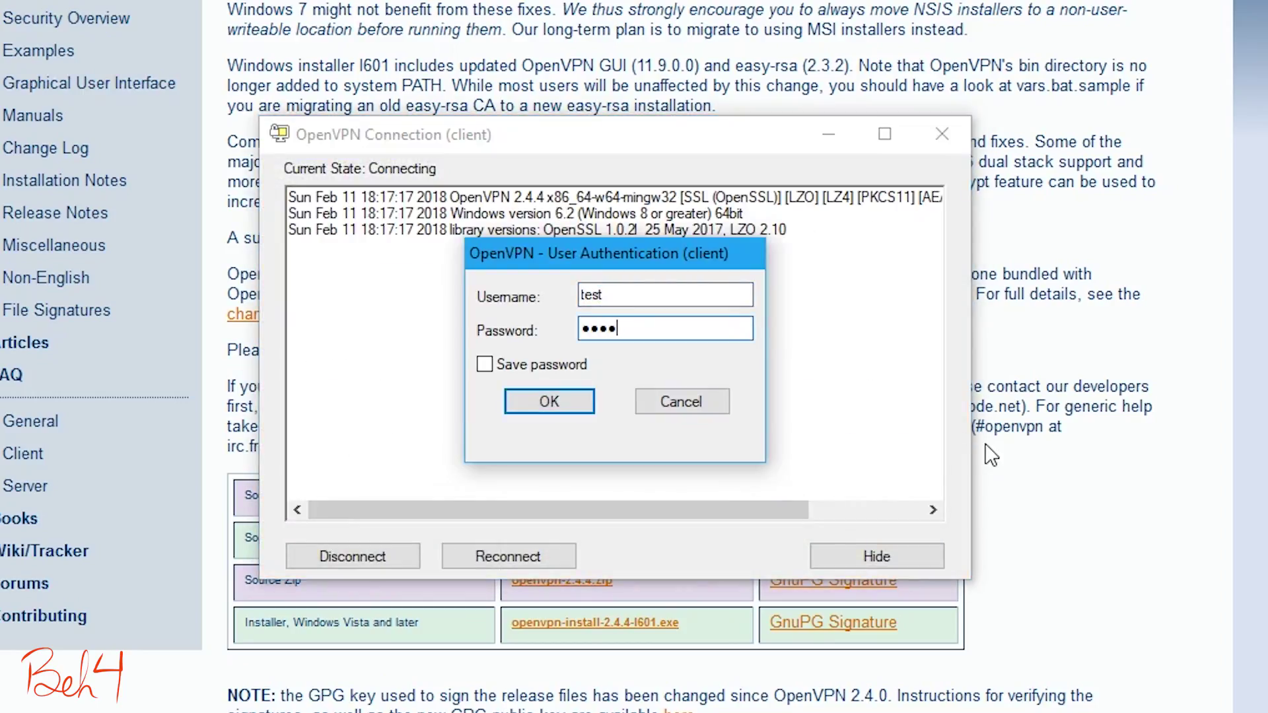
pyautogui.press('Return')
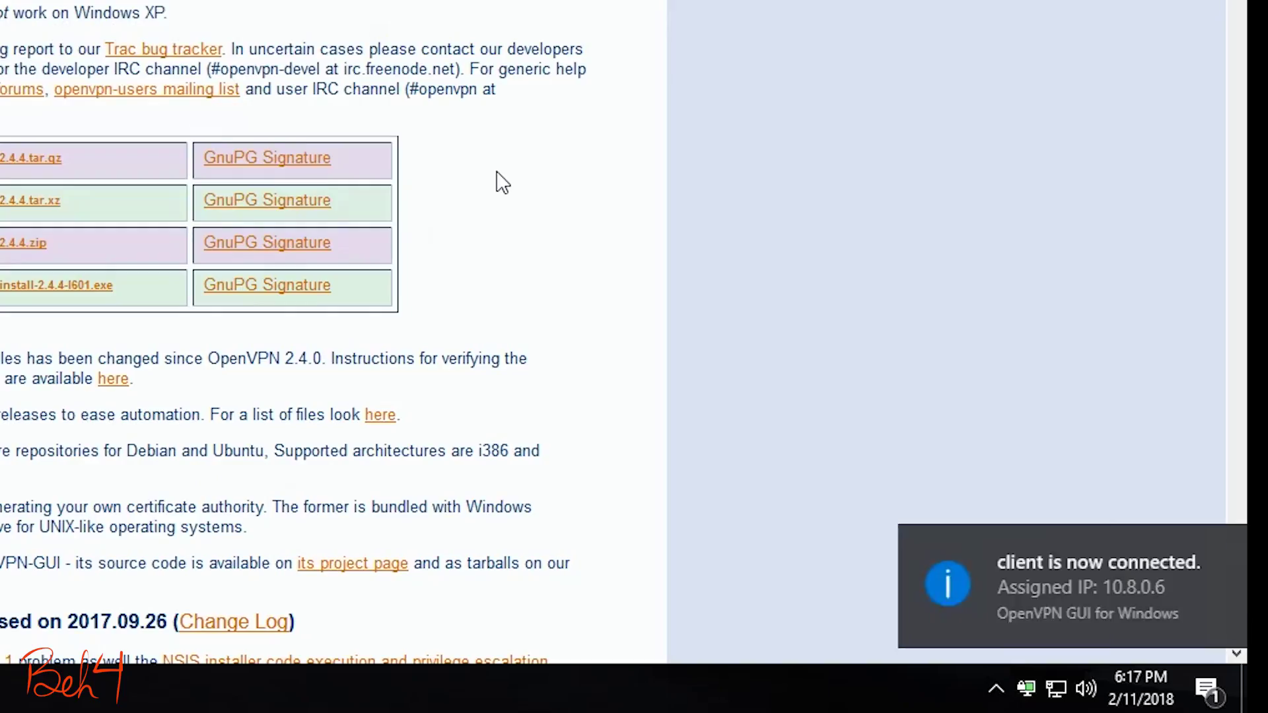